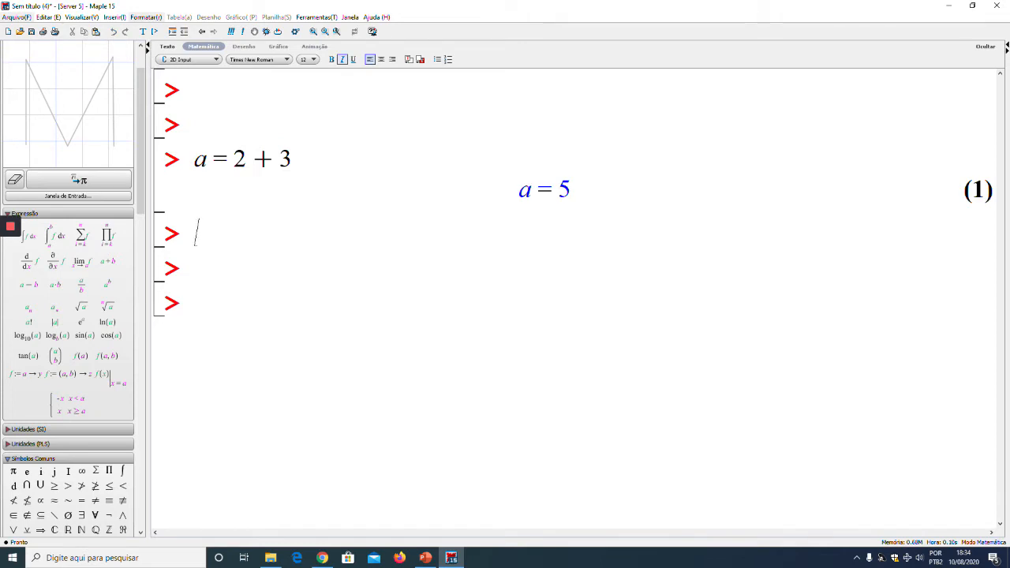
Step: Enter the equation b = 2 + x below the equation for a and add blank input lines after it
text(b=2+x)
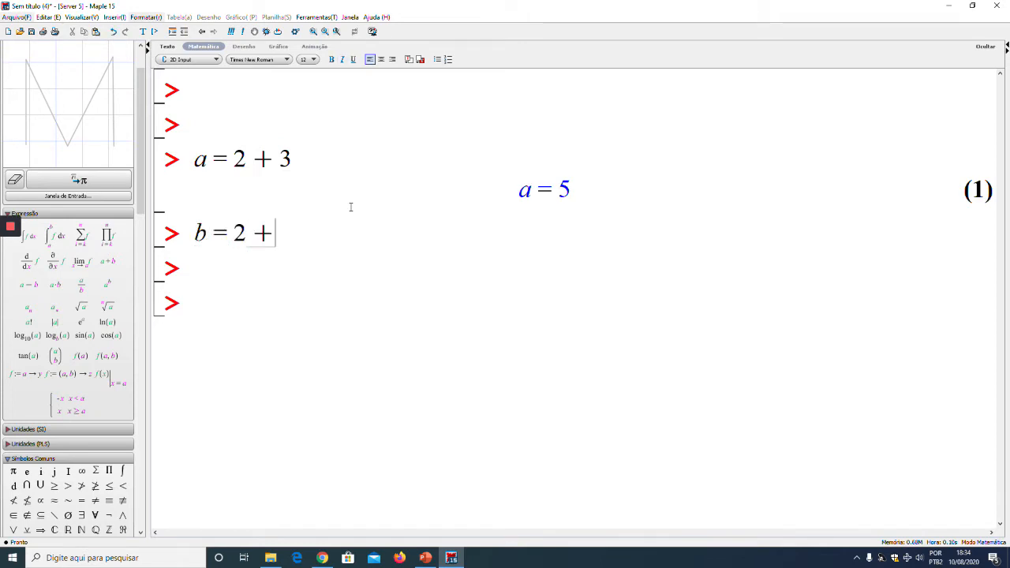
key(Return)
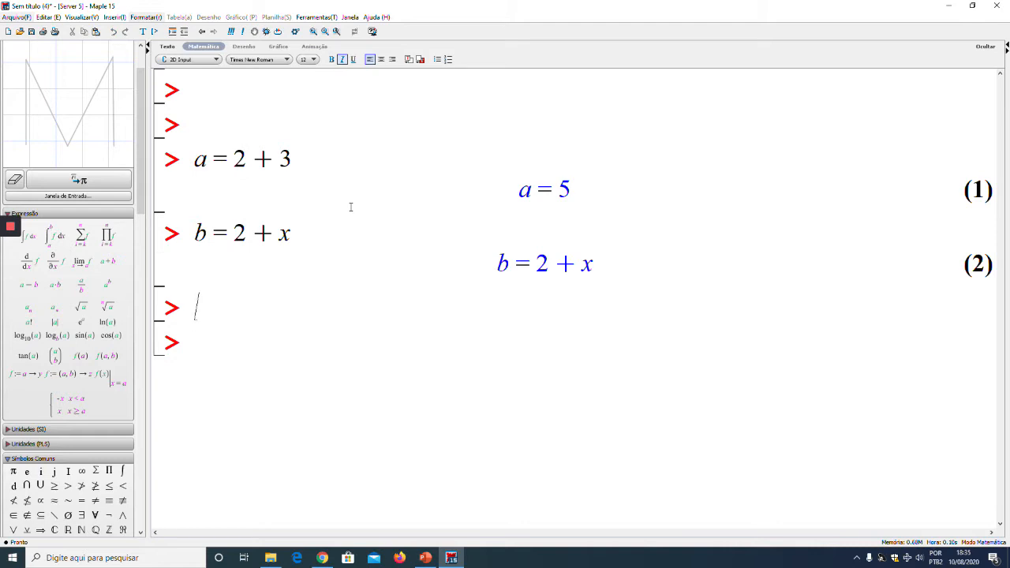
key(Return)
key(Return)
key(Return)
Step: Evaluate a and b on separate input lines below the two equations
key(Up)
key(Up)
text(a)
key(Return)
text(b)
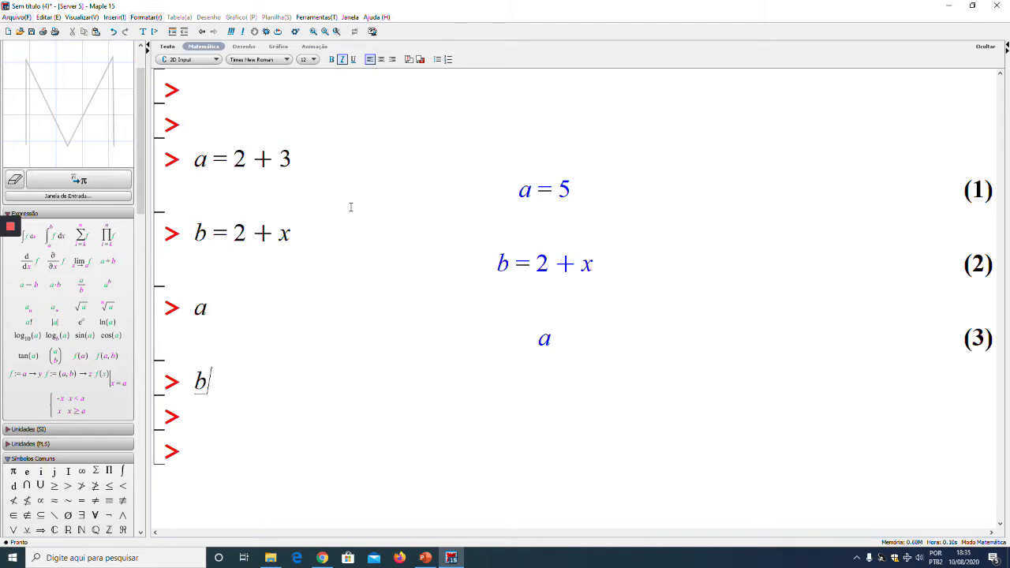
key(Return)
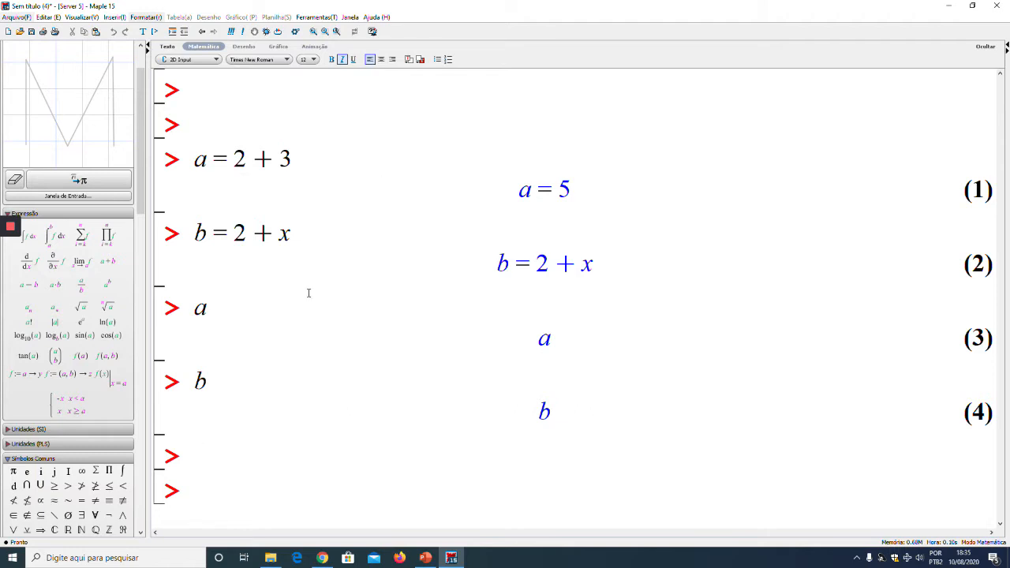
Step: Evaluate the expression 1/b · sin(a·x) below the output for b, with spare input lines after it
key(Return)
key(Return)
key(Return)
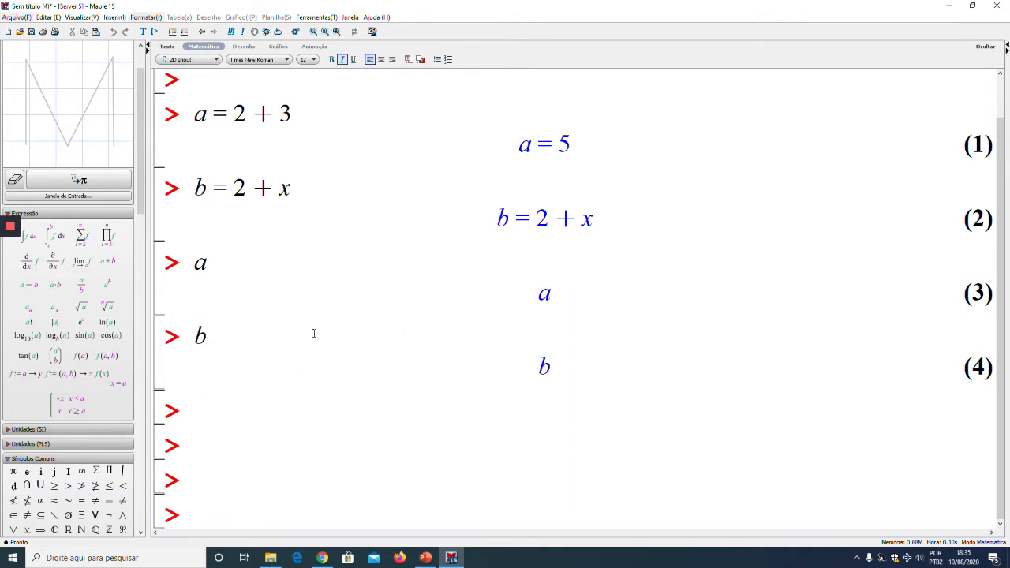
text(1/b)
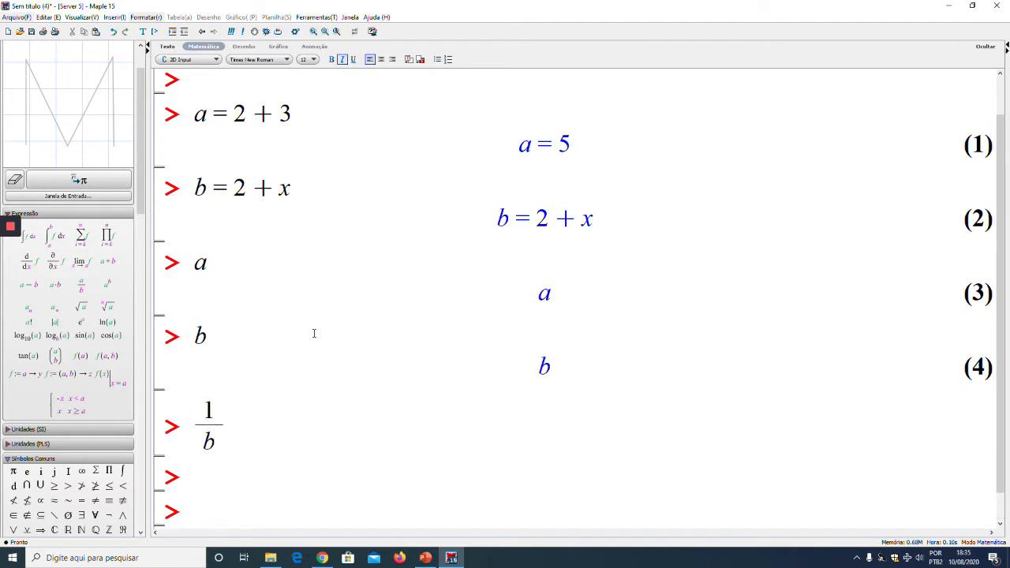
key(Right)
text(*sin(a)
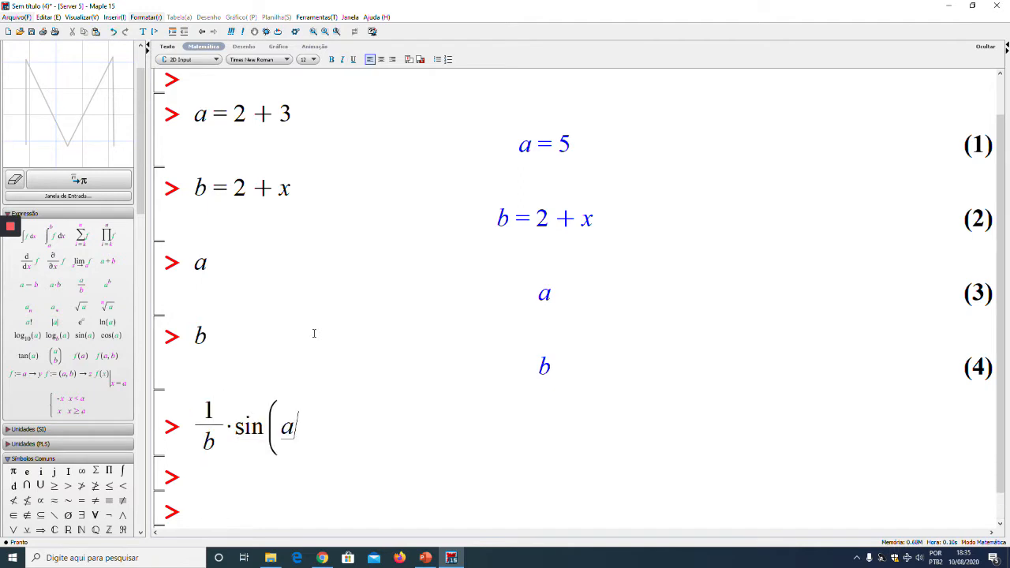
text(*x))
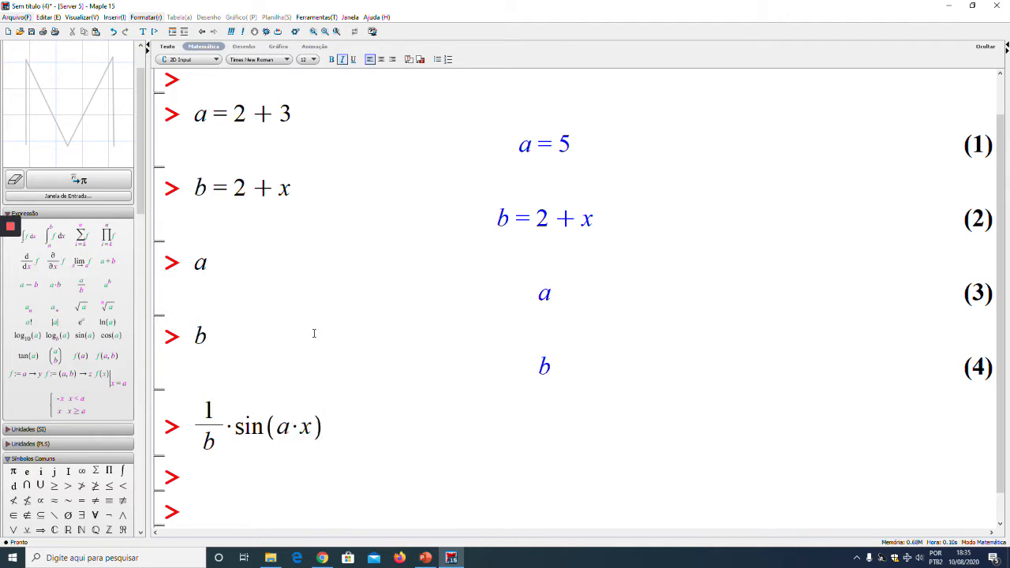
key(Return)
Step: Add blank input lines and enter the equation a = 10, leaving one empty line below the sine result
scroll(314, 334, down, 2)
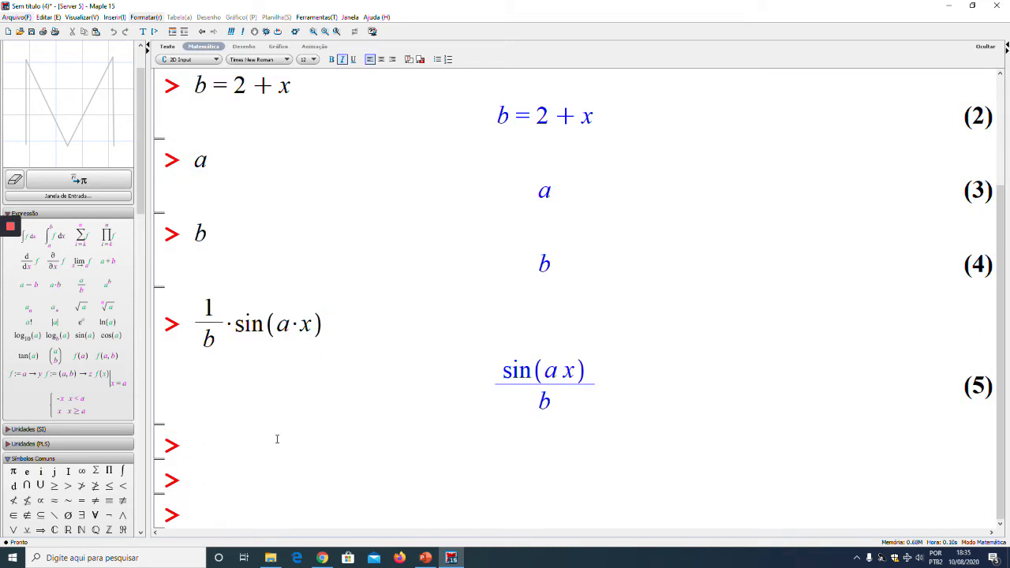
key(Return)
key(Return)
key(Return)
click(208, 416)
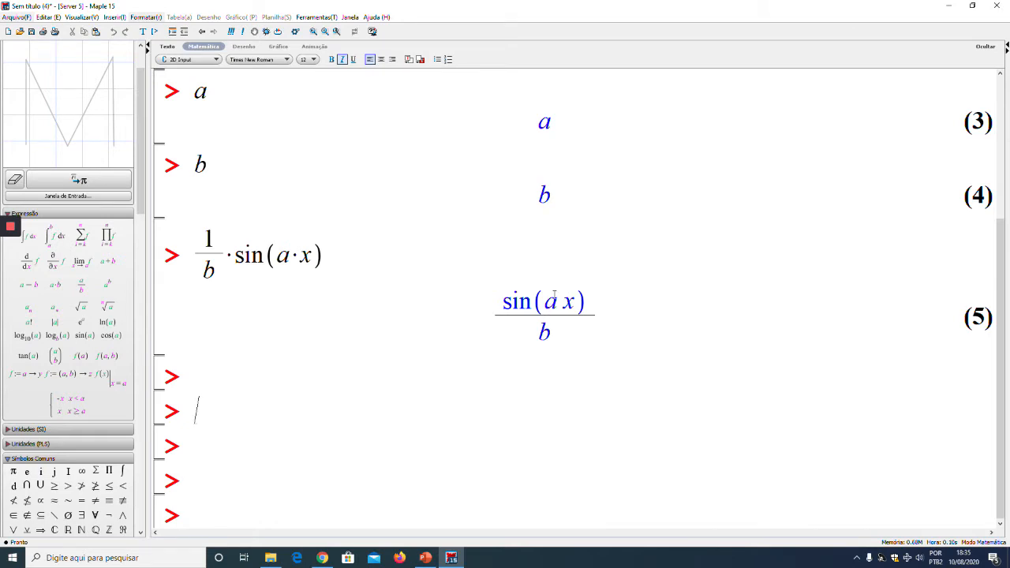
text(a=10)
key(Return)
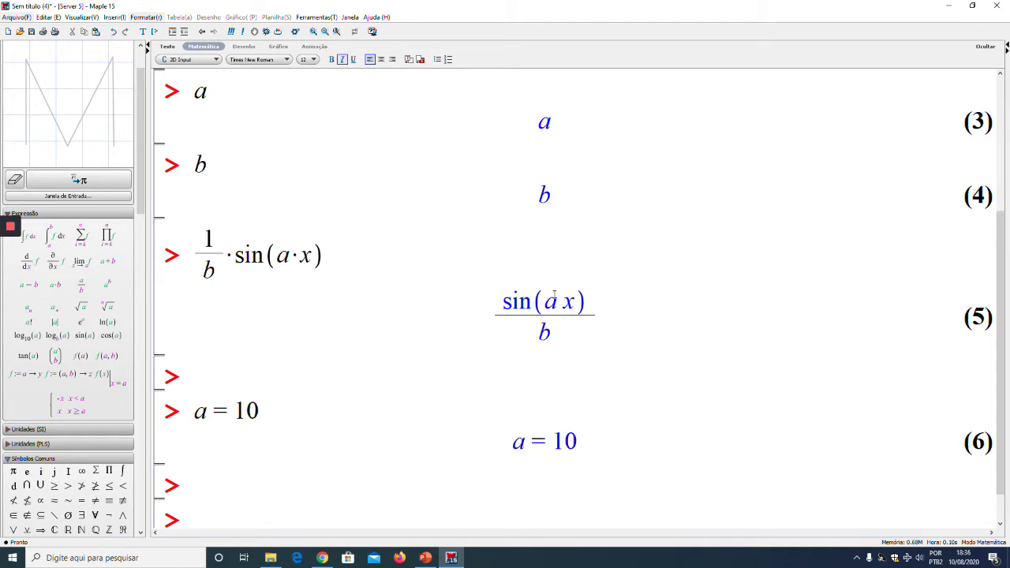
Step: Turn the equation a = 10 into the assignment a := 10 and evaluate it
click(212, 411)
text(:)
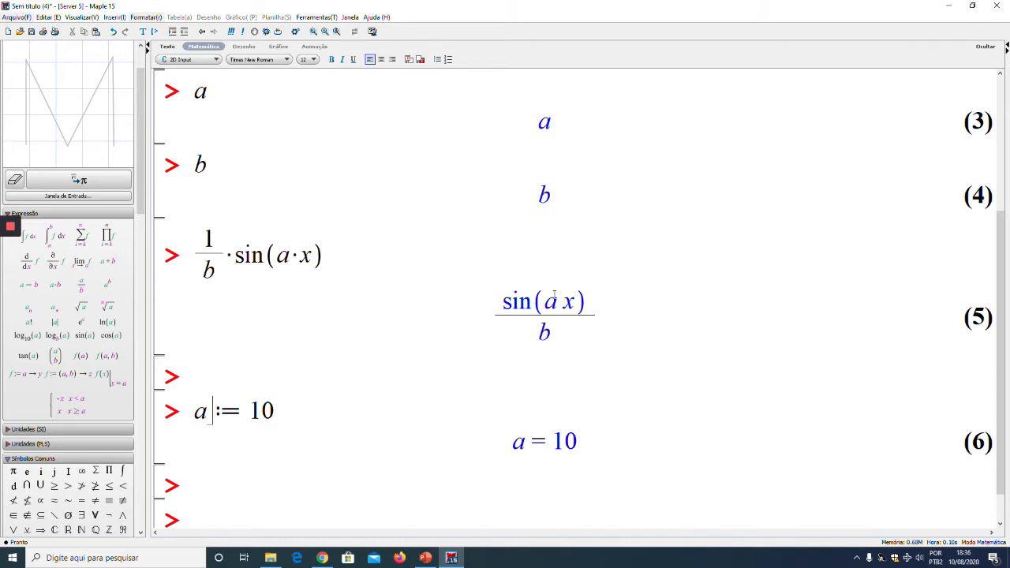
key(Return)
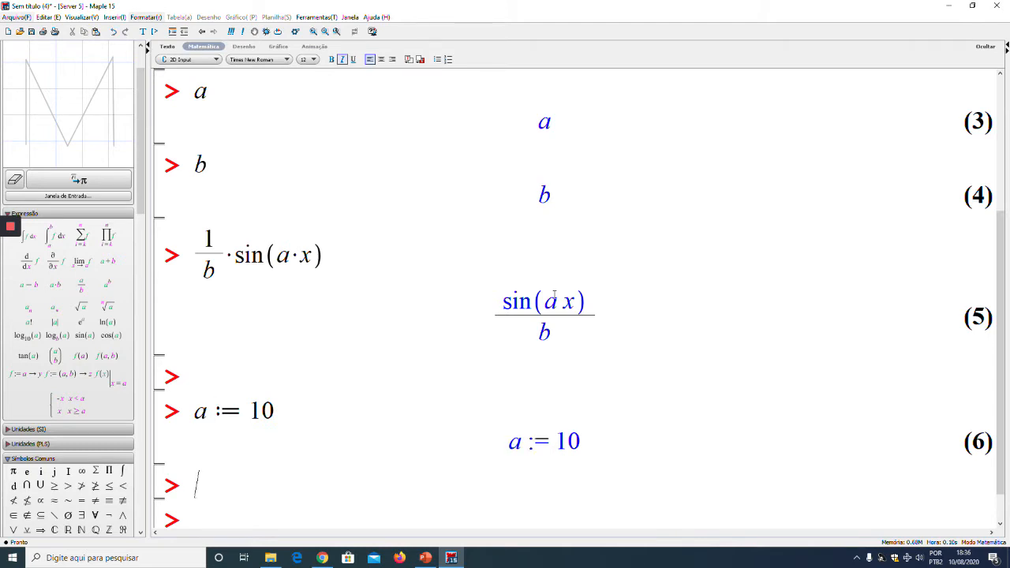
Step: Copy the expression 1/b · sin(a·x) to the line below a := 10 and evaluate it
scroll(553, 292, down, 1)
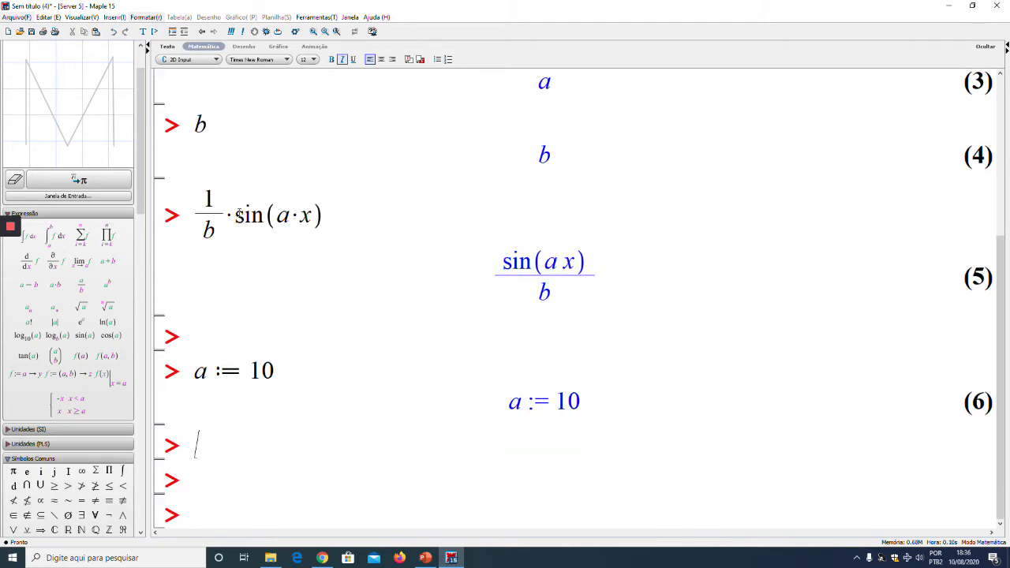
drag(204, 209, 276, 215)
key(ctrl+c)
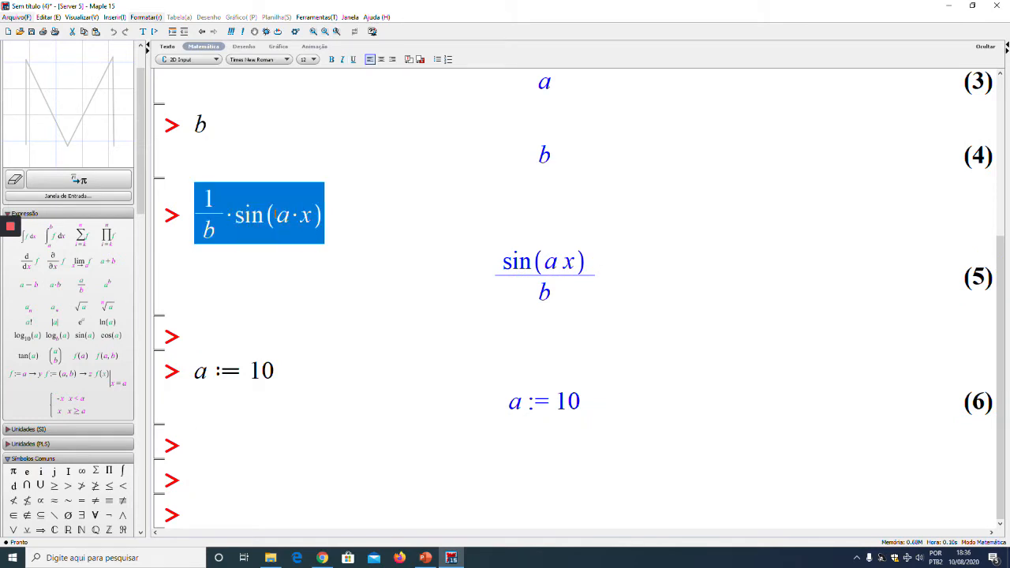
click(200, 447)
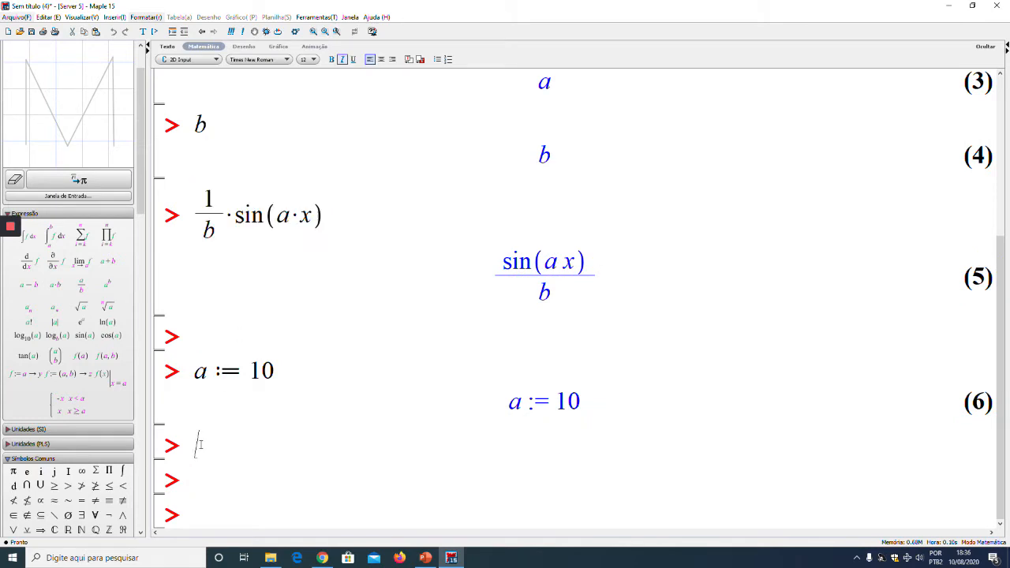
key(ctrl+v)
key(Return)
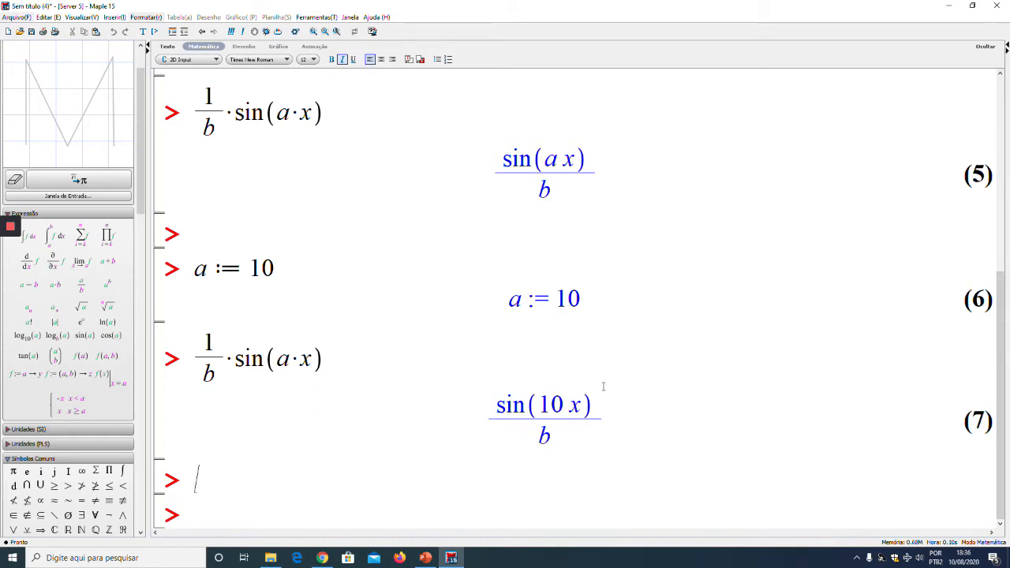
Step: Assign b := z^2 + r^2 and add blank input lines below it
text(b := z^2)
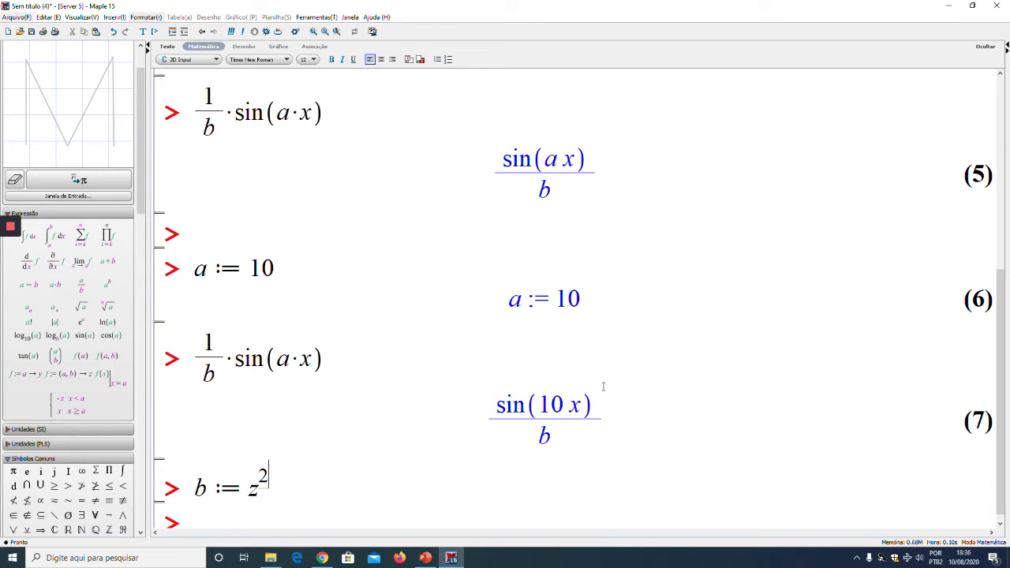
key(Right)
text(+ r^2)
key(Return)
key(Return)
key(Return)
key(Return)
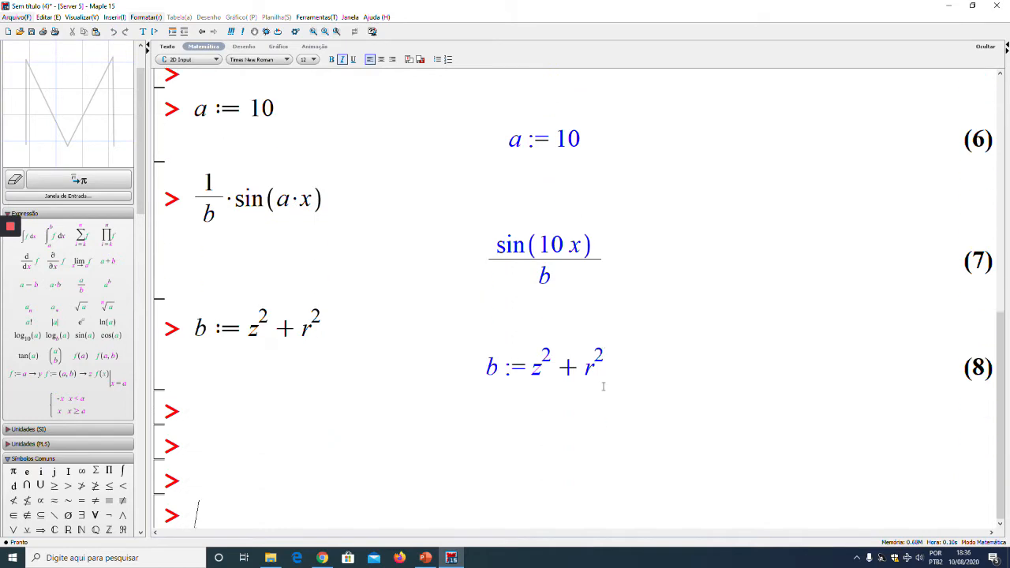
Step: Copy the expression 1/b · sin(a·x) to the line below the new b assignment and evaluate it again
key(Up)
key(Up)
key(Up)
click(339, 202)
drag(197, 194, 300, 204)
key(ctrl+c)
click(199, 411)
key(ctrl+v)
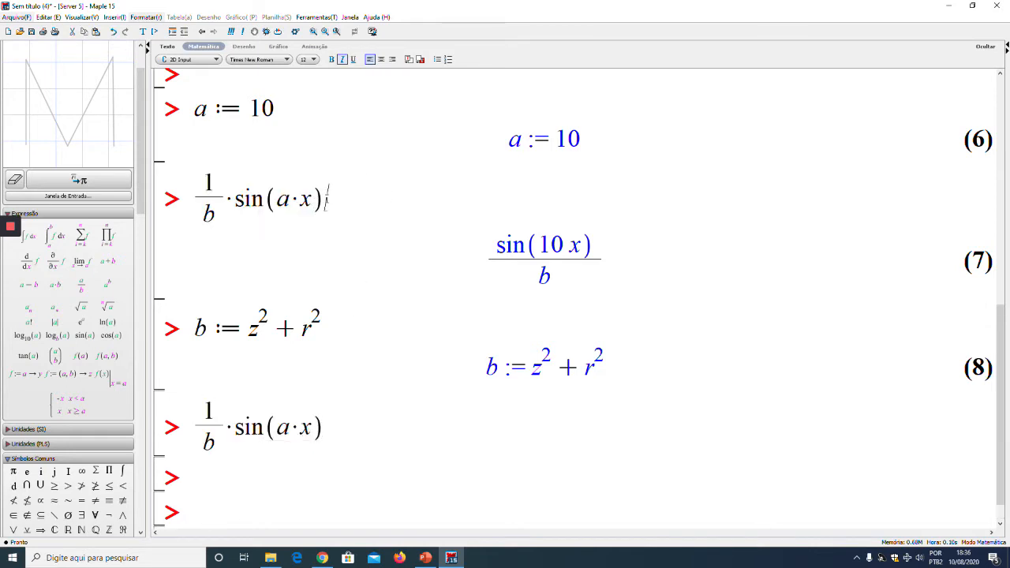
click(343, 429)
key(Return)
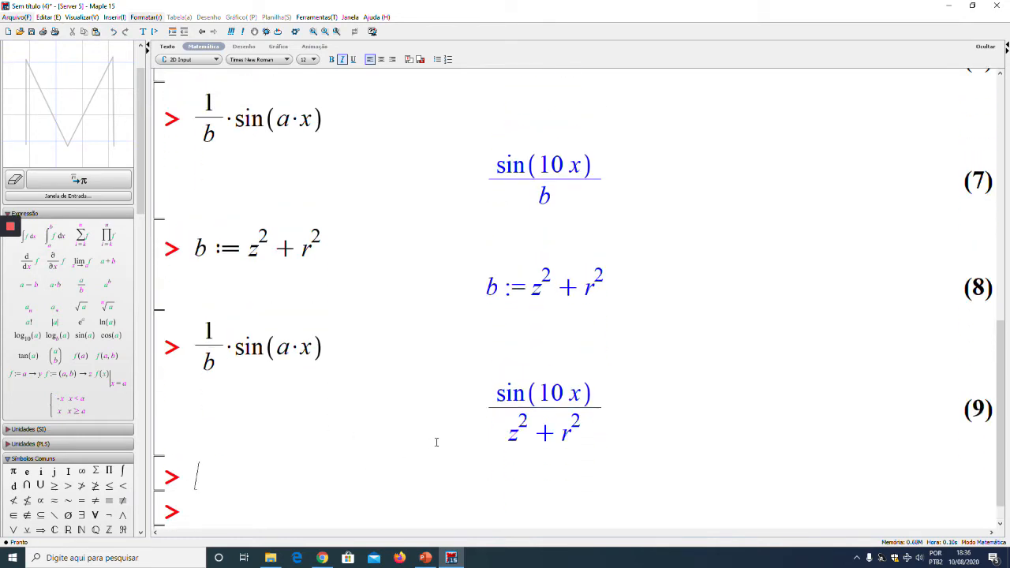
Step: Evaluate the expression cos(b)/a below the last sine result
scroll(322, 209, up, 2)
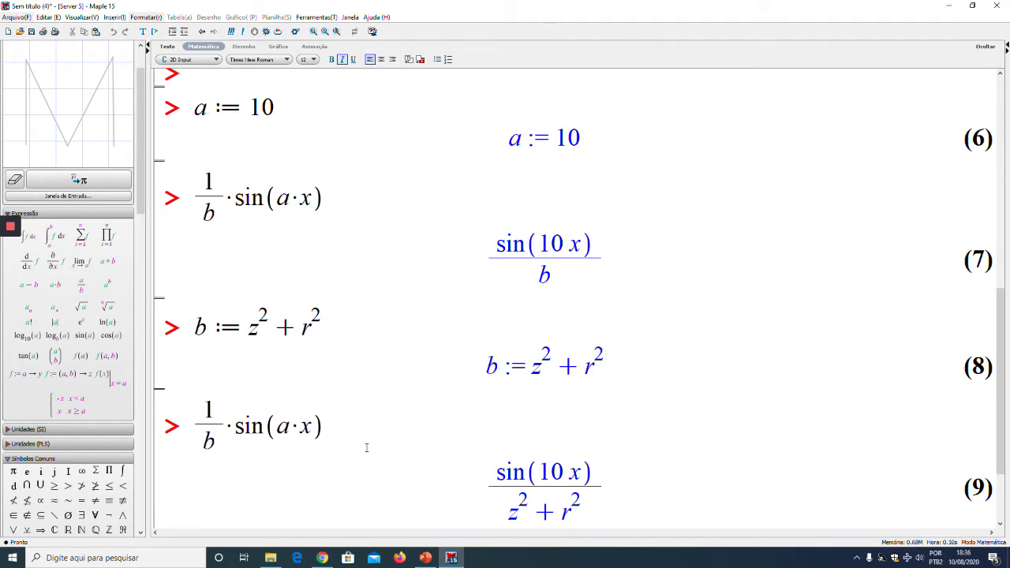
scroll(366, 448, down, 2)
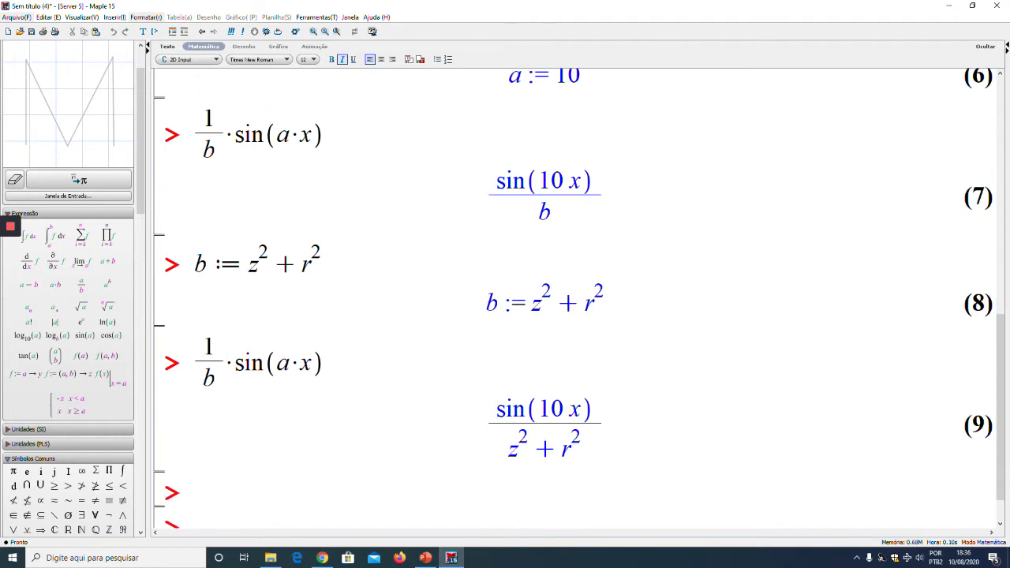
scroll(381, 479, down, 2)
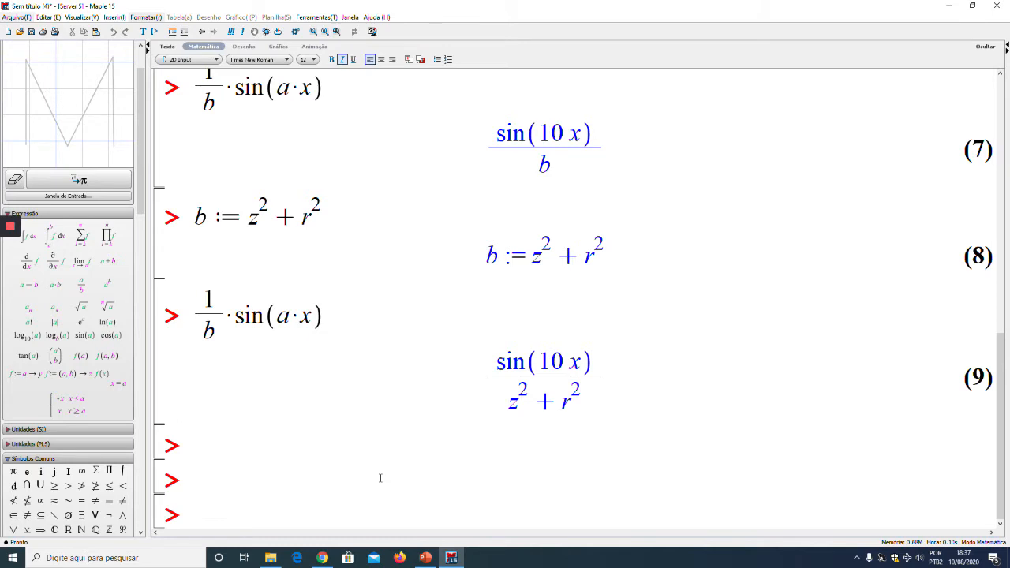
text(cos(b))
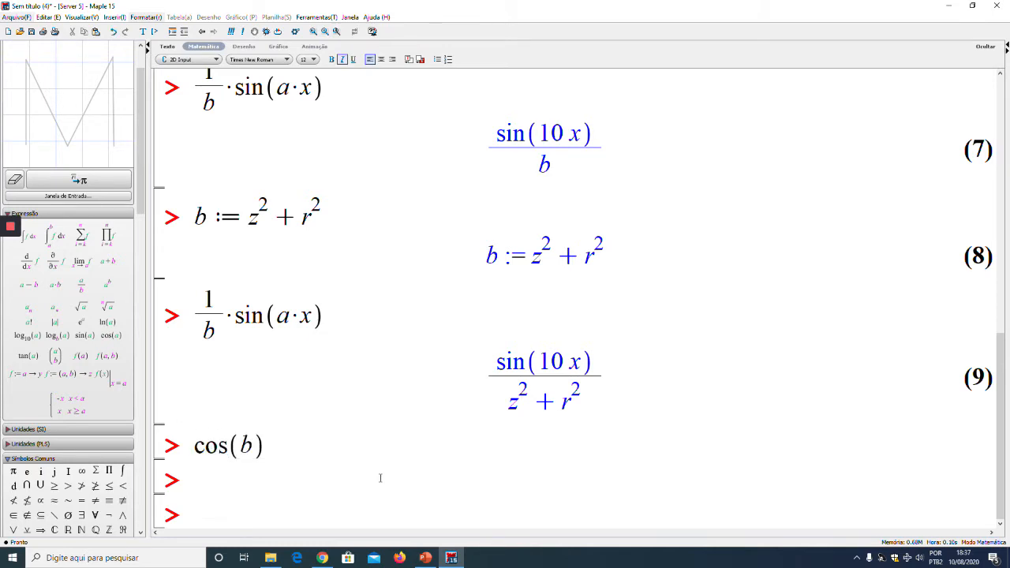
text(/a)
key(Return)
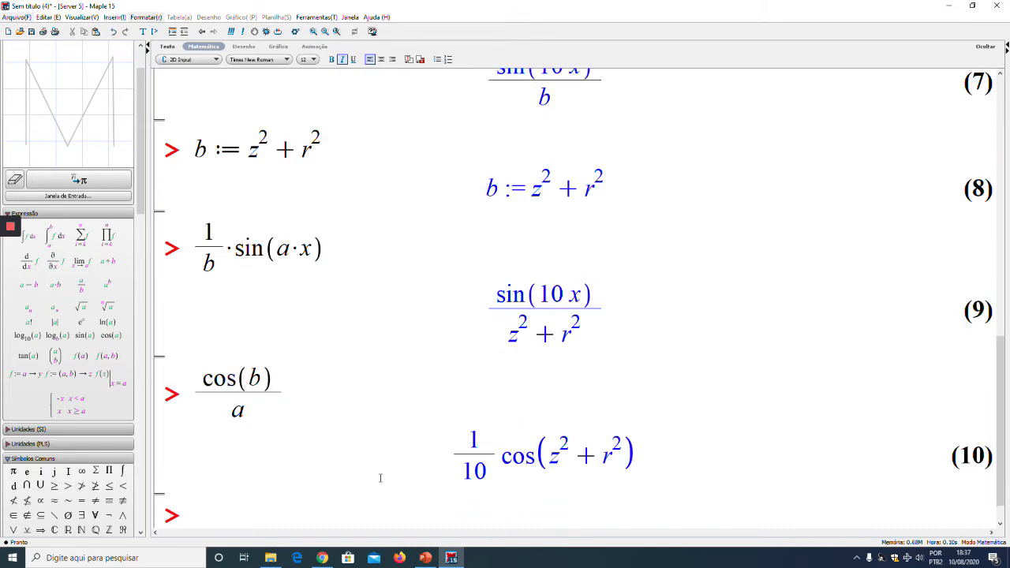
Step: Add blank input lines below the cosine result and evaluate b there
key(Return)
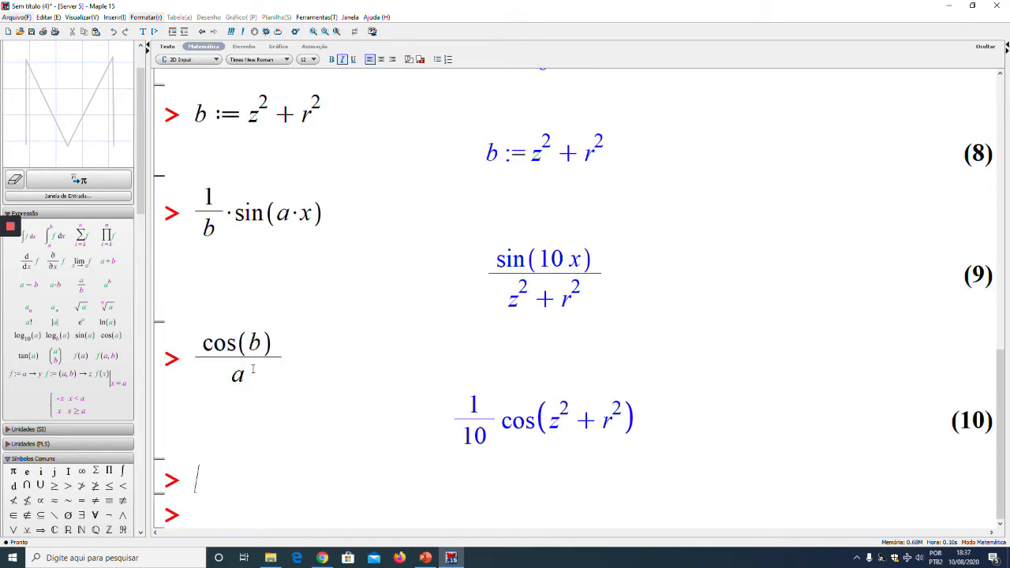
scroll(261, 232, up, 5)
scroll(288, 203, down, 5)
key(Return)
key(Return)
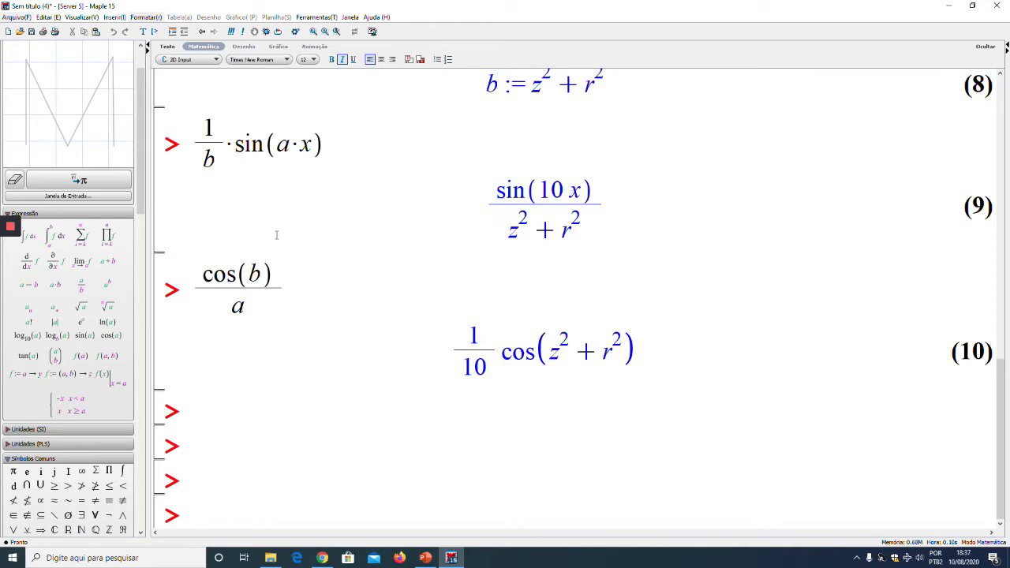
text(b)
key(Return)
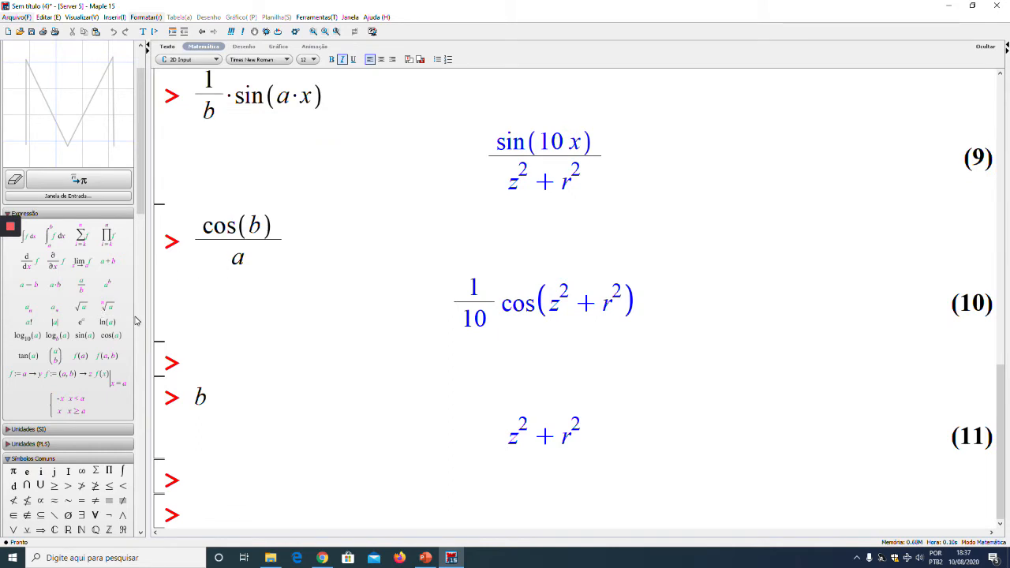
Step: Assign z := 1 + x and add blank input lines below it
text(z := 1 + x)
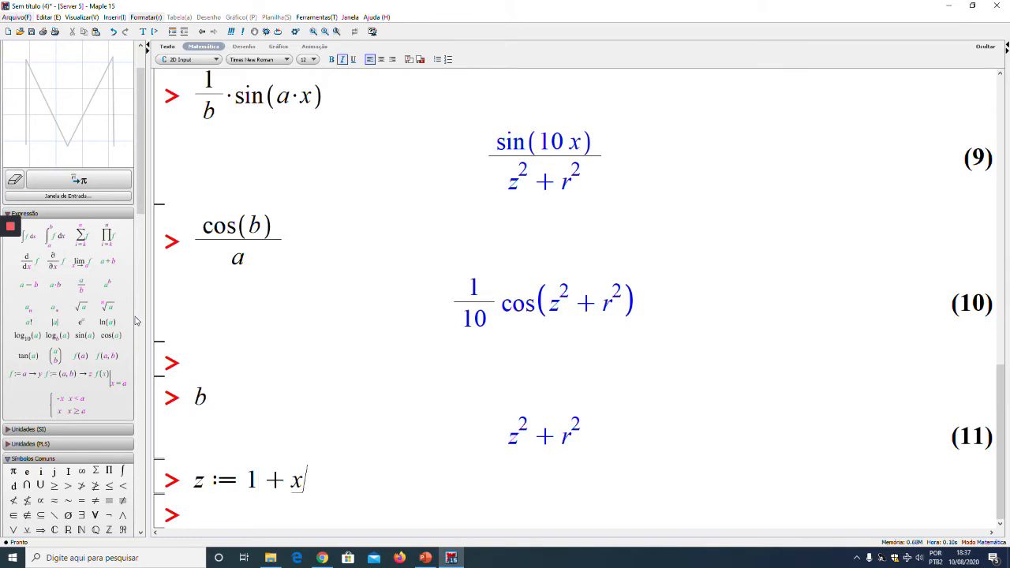
key(Return)
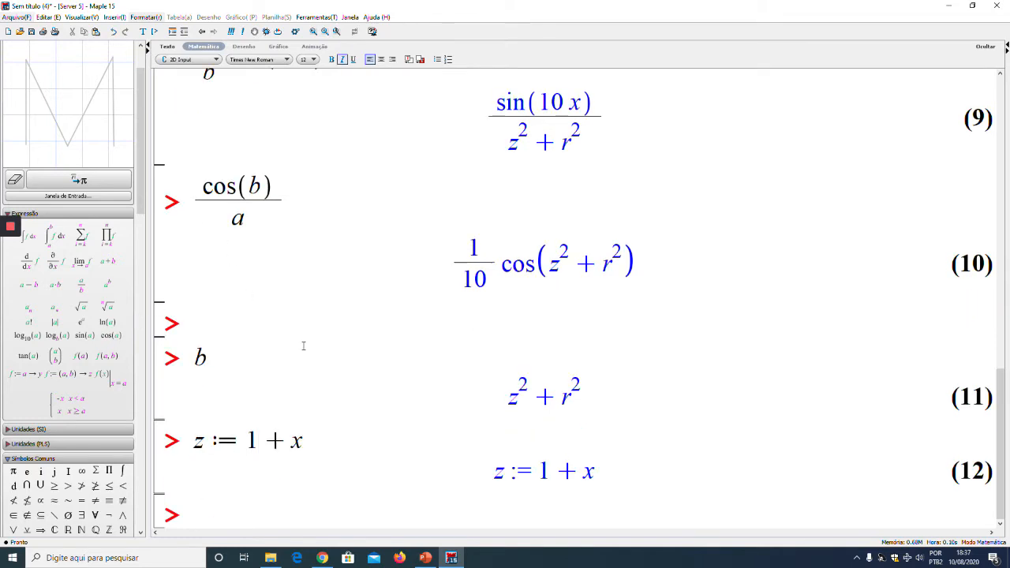
key(Return)
key(Return)
key(Return)
Step: Evaluate b again below the z assignment, leaving one empty line between them
click(212, 442)
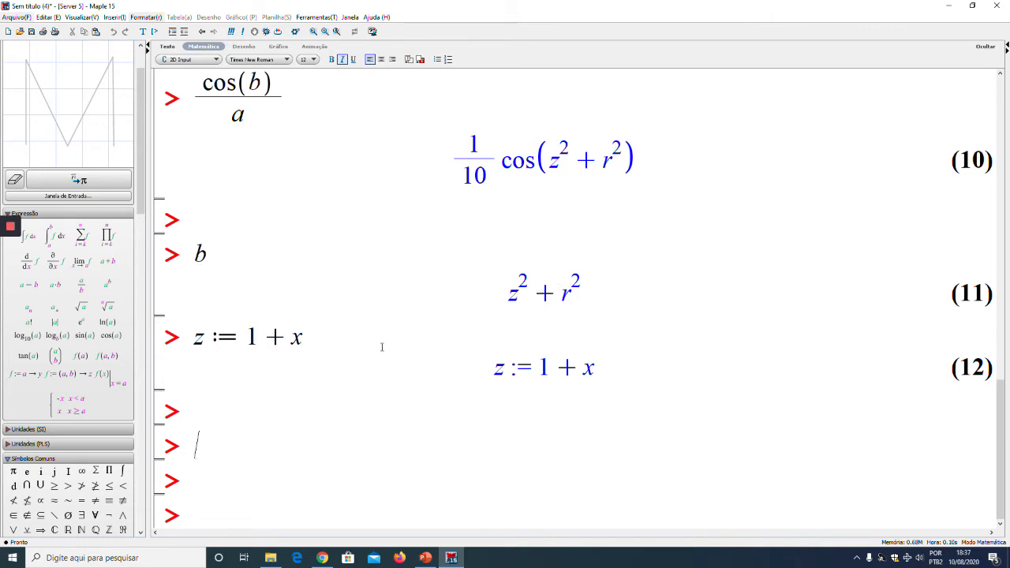
text(b)
key(Return)
Step: Add blank input lines below the last b result and assign eq1 := c^2/exp(y), leaving one line empty above it
key(Return)
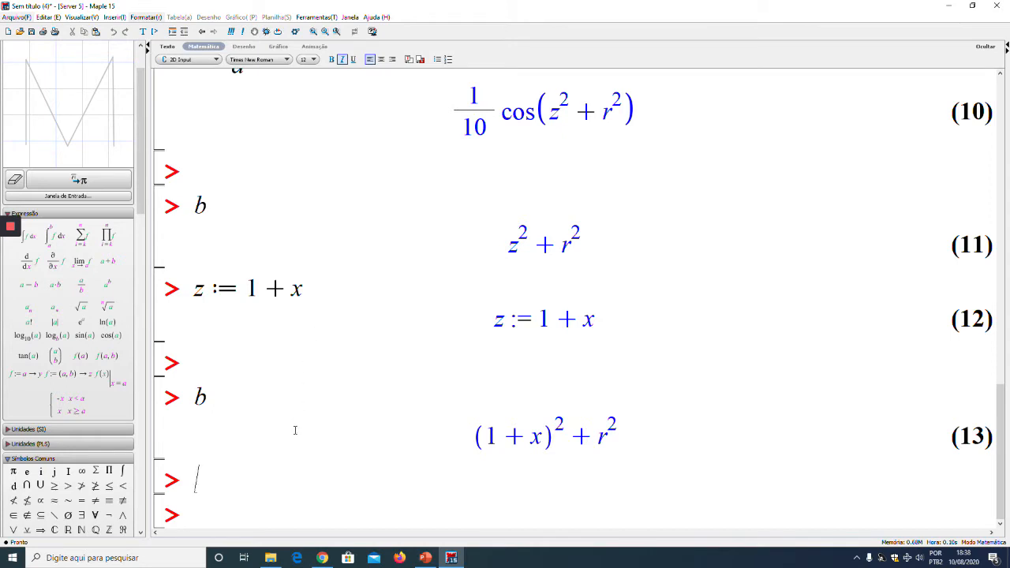
key(Return)
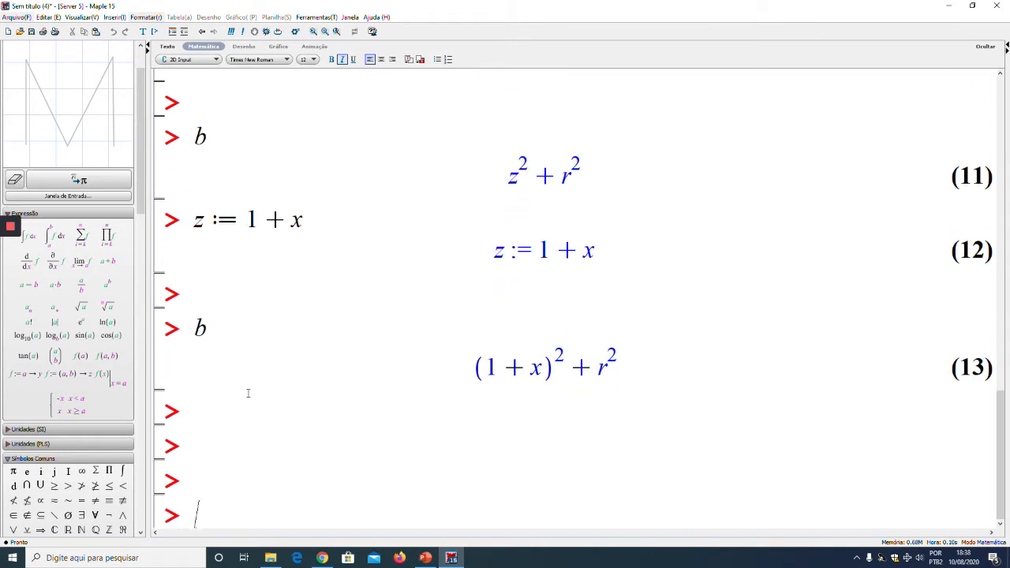
click(222, 444)
text(eq1 := )
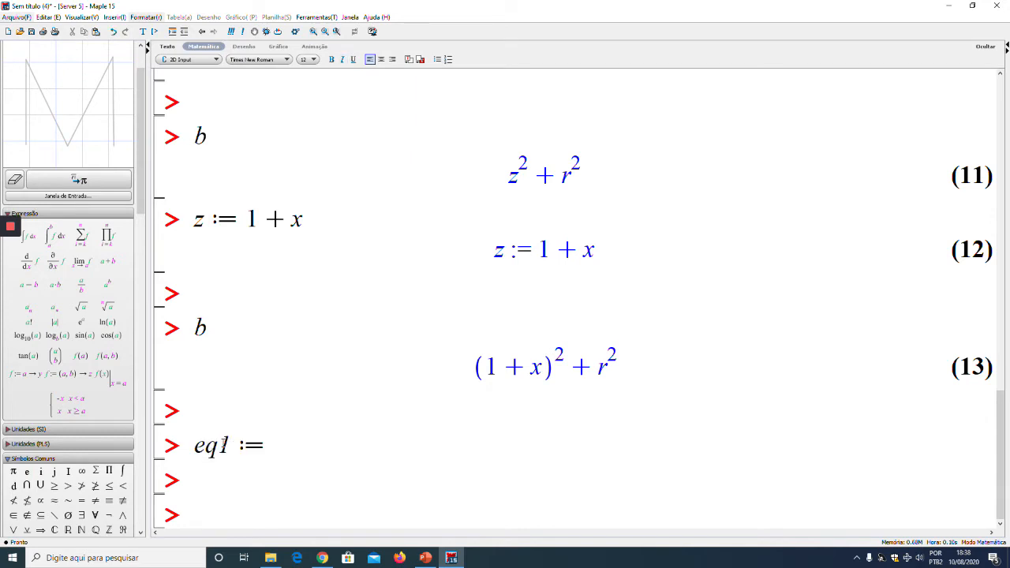
text(c^2)
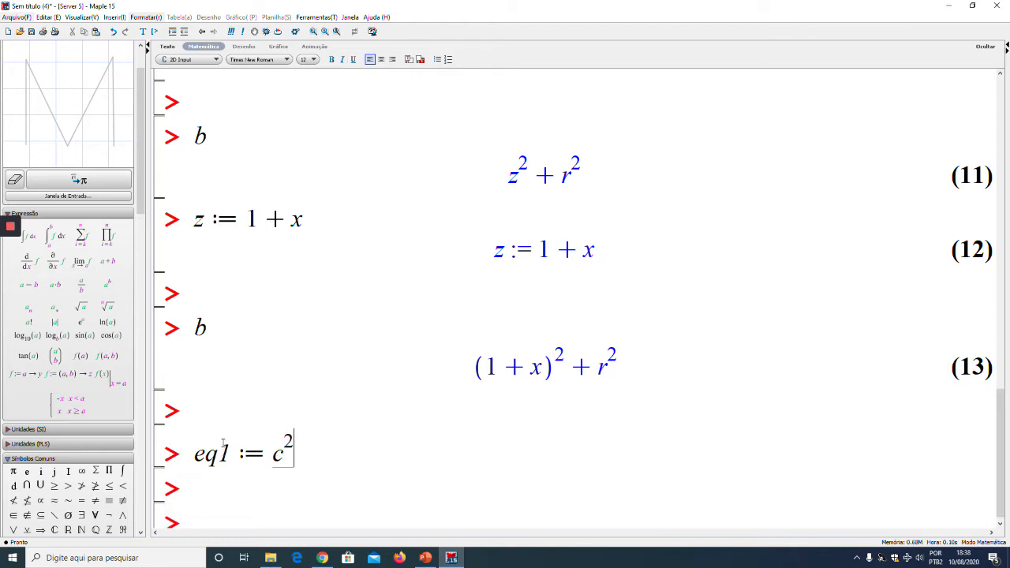
key(Right)
text(/)
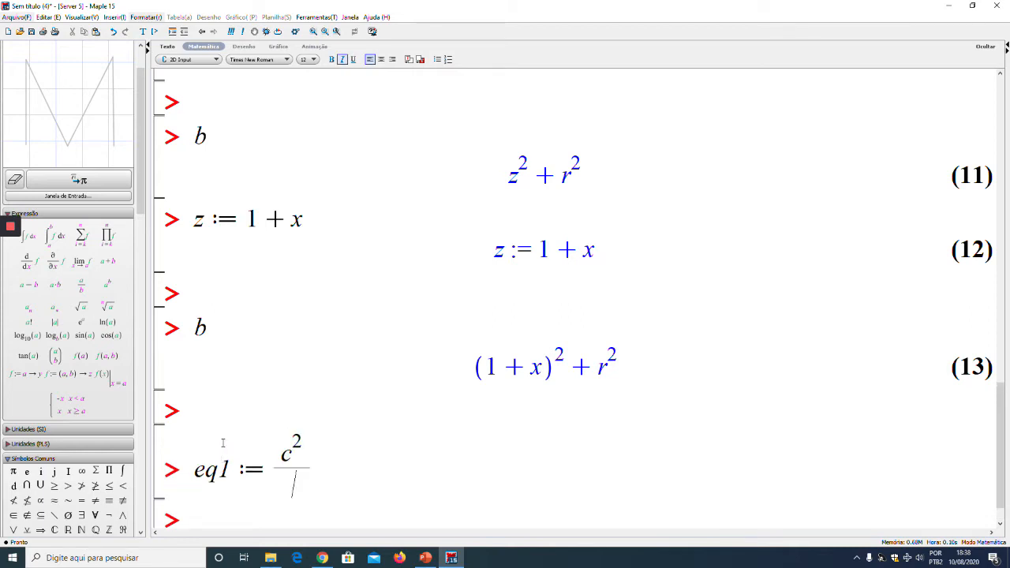
text(exp(y))
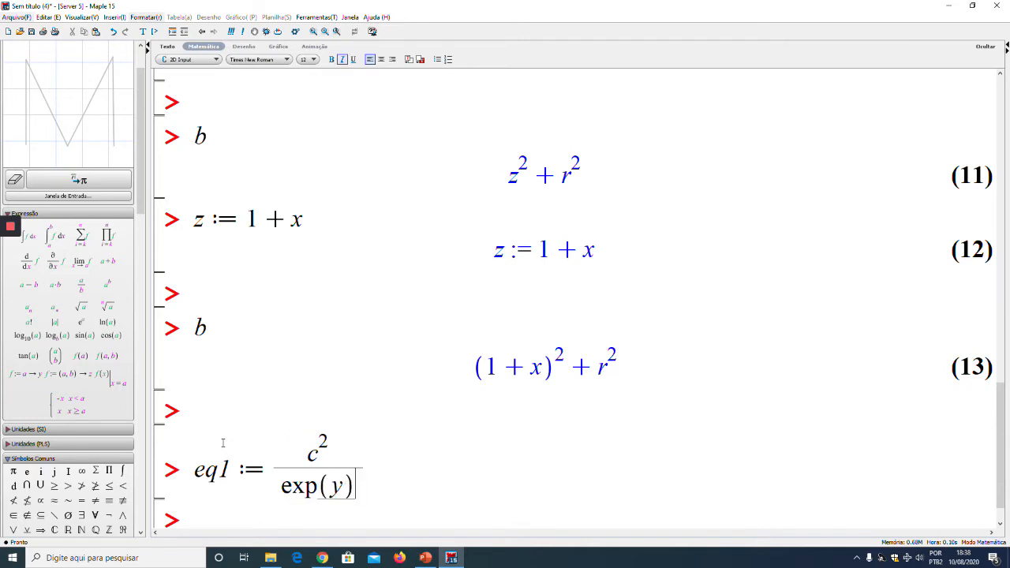
key(Return)
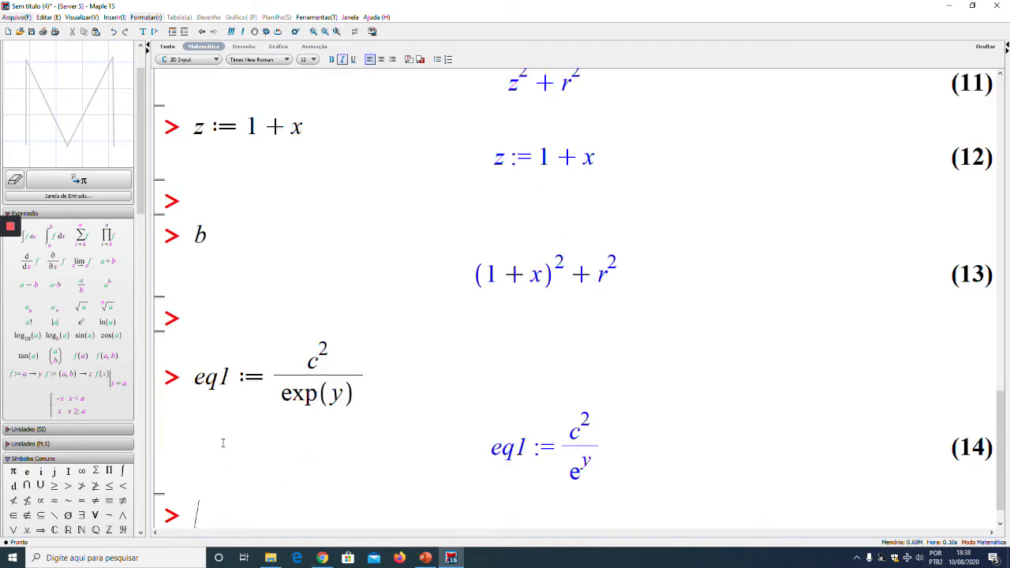
Step: Assign eq2 := sinh(β·t) on the input line below eq1, inserting β as a Greek symbol
scroll(222, 442, down, 1)
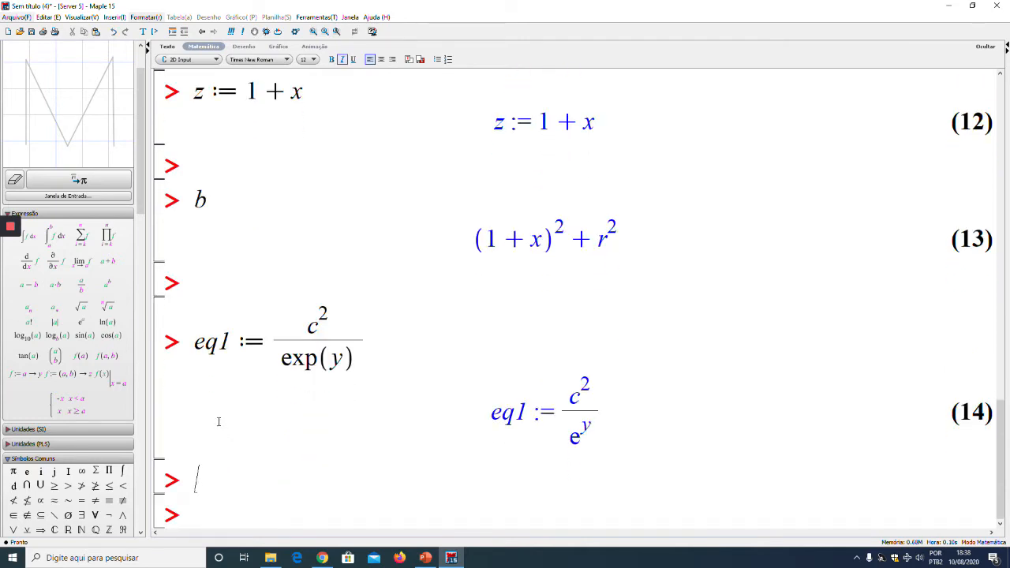
text(eq2 := )
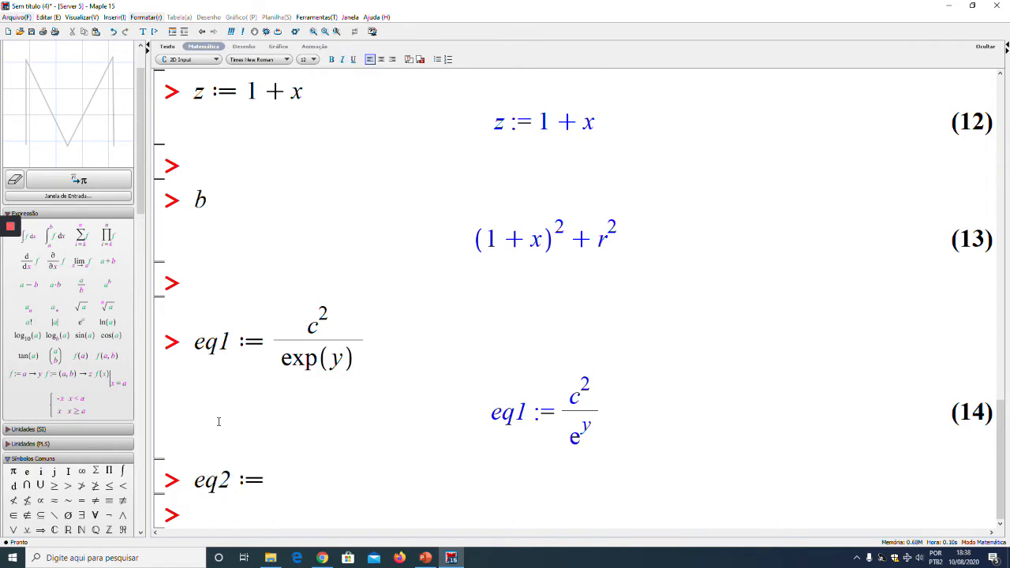
text(sinh()
scroll(97, 400, down, 6)
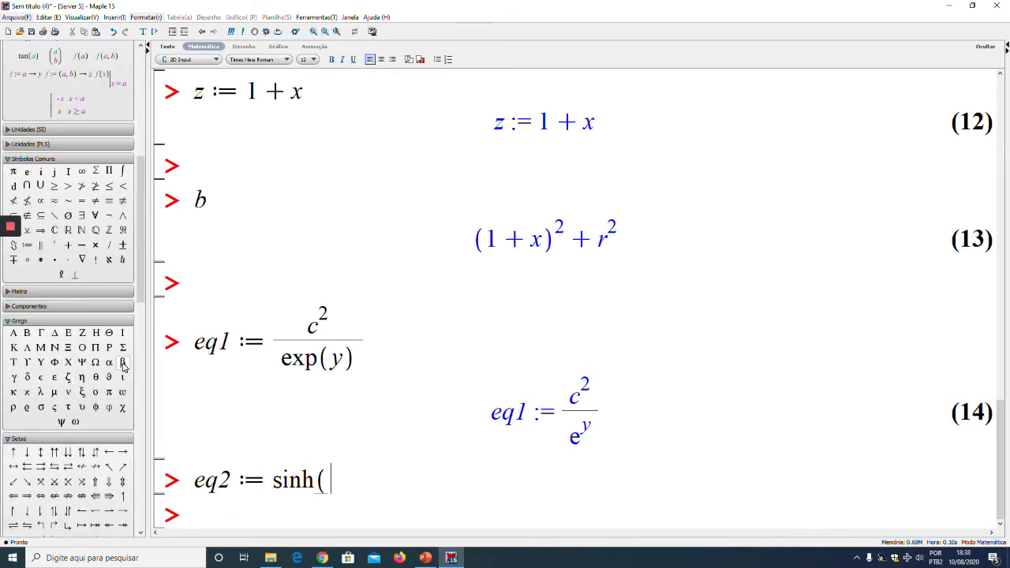
click(122, 363)
text(*t)
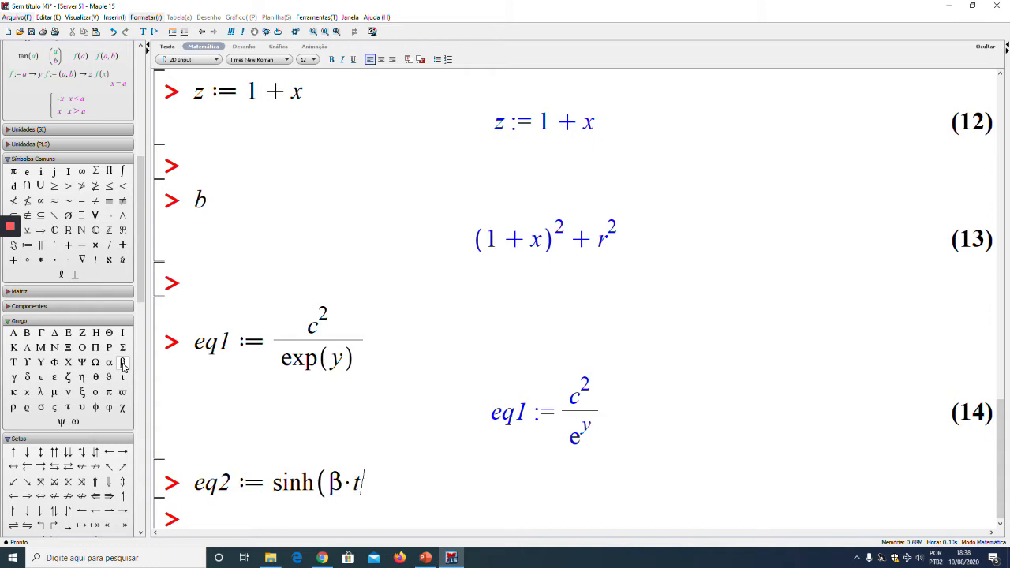
text())
key(Return)
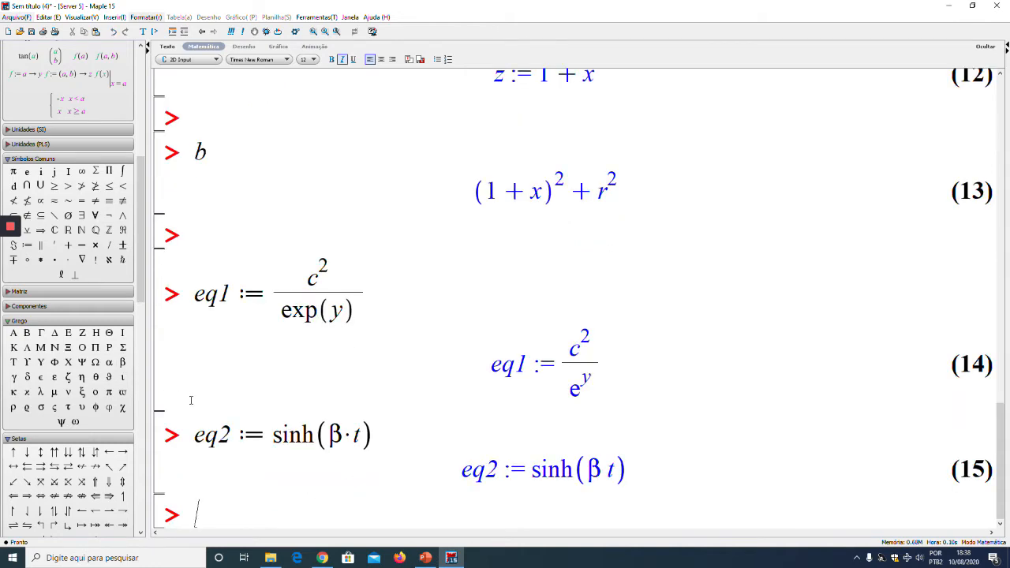
Step: Add blank input lines below eq2 and assign eq3 := eq1 + eq2 directly under it
key(Return)
key(Return)
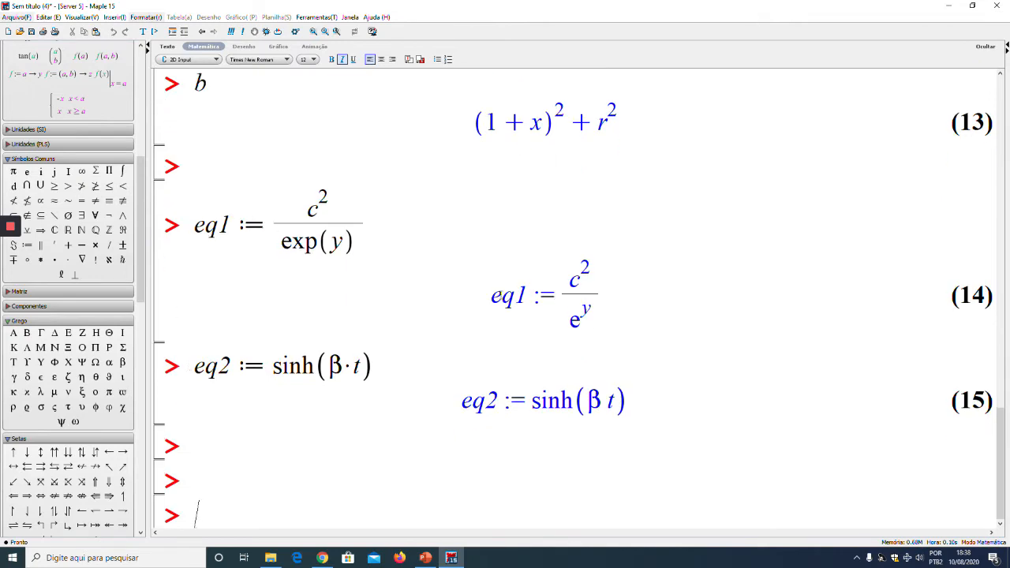
click(235, 437)
text(eq3 := )
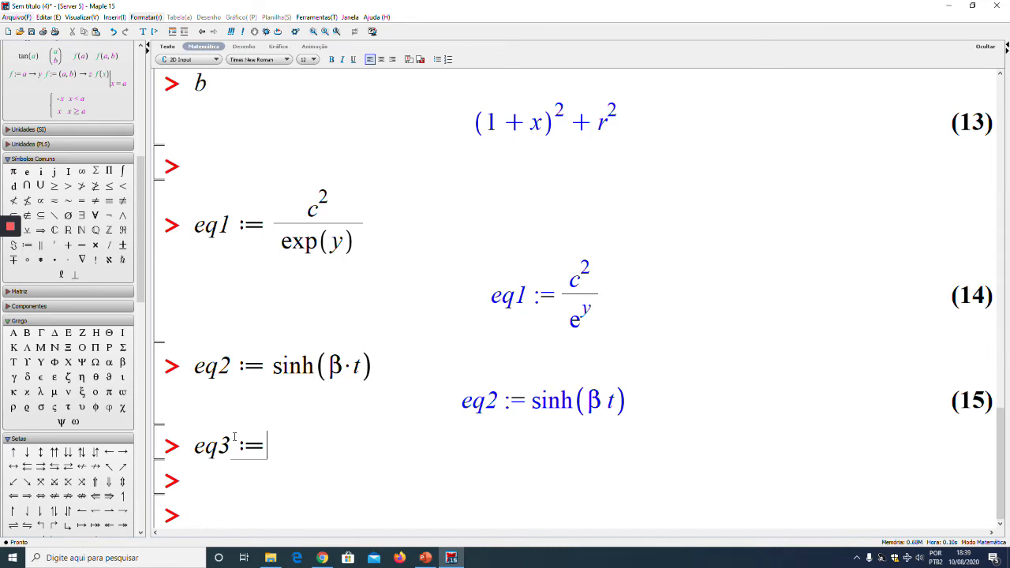
text(eq1 + eq2)
key(Return)
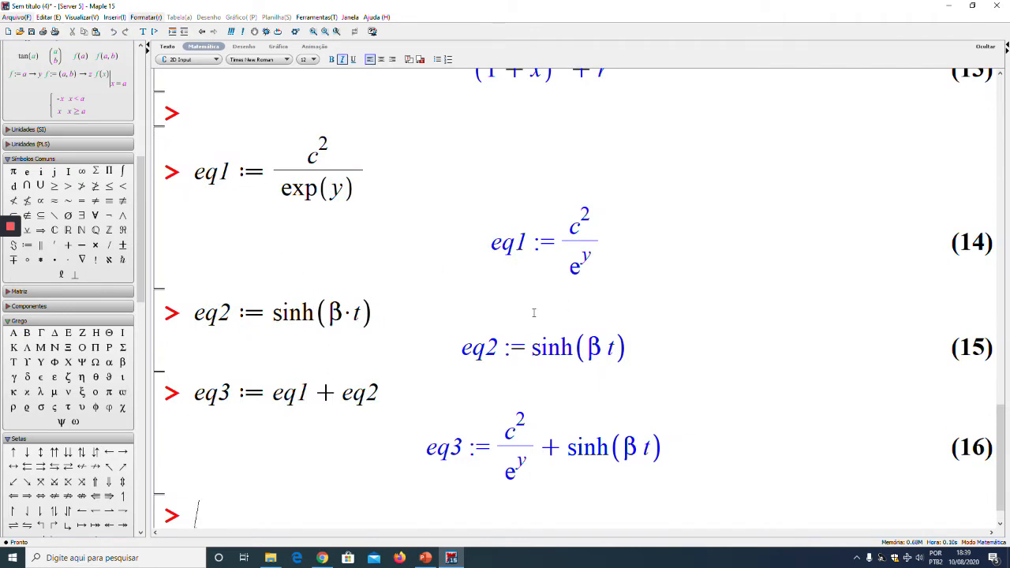
Step: Add a blank input line below eq3 and expand the list of assigned variables and their values
key(Return)
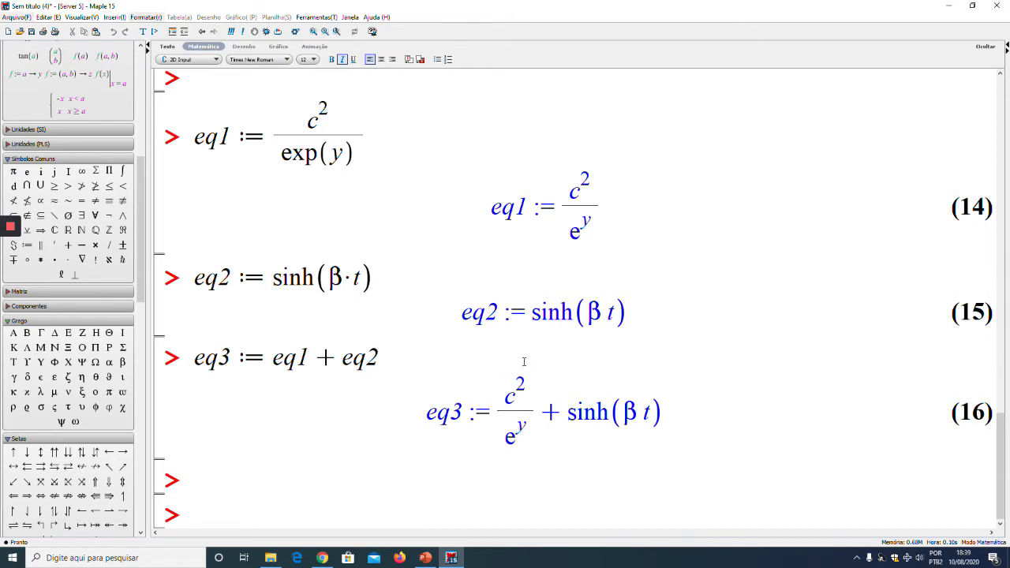
scroll(525, 359, up, 5)
scroll(524, 348, down, 5)
scroll(93, 227, up, 4)
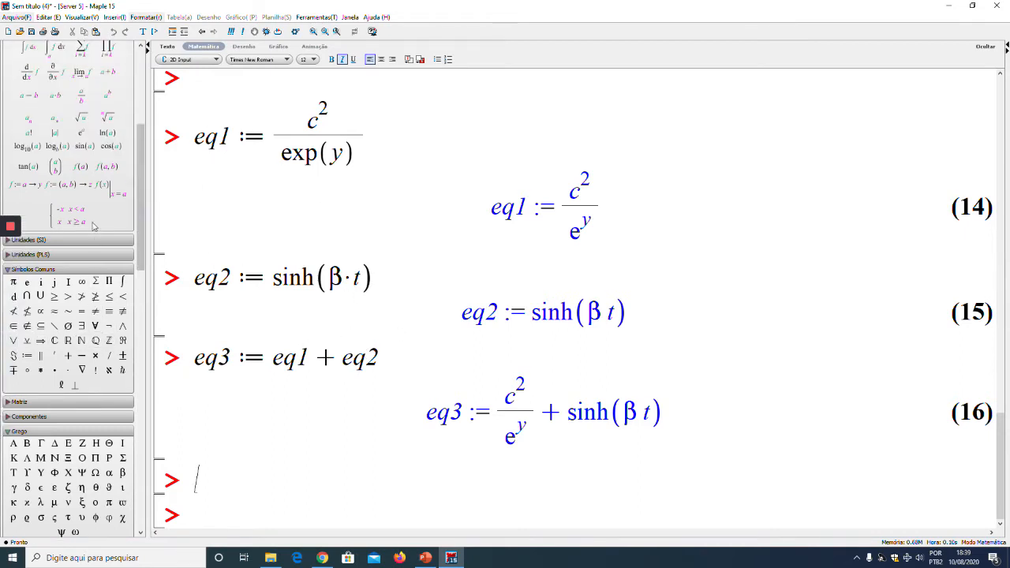
scroll(93, 227, up, 3)
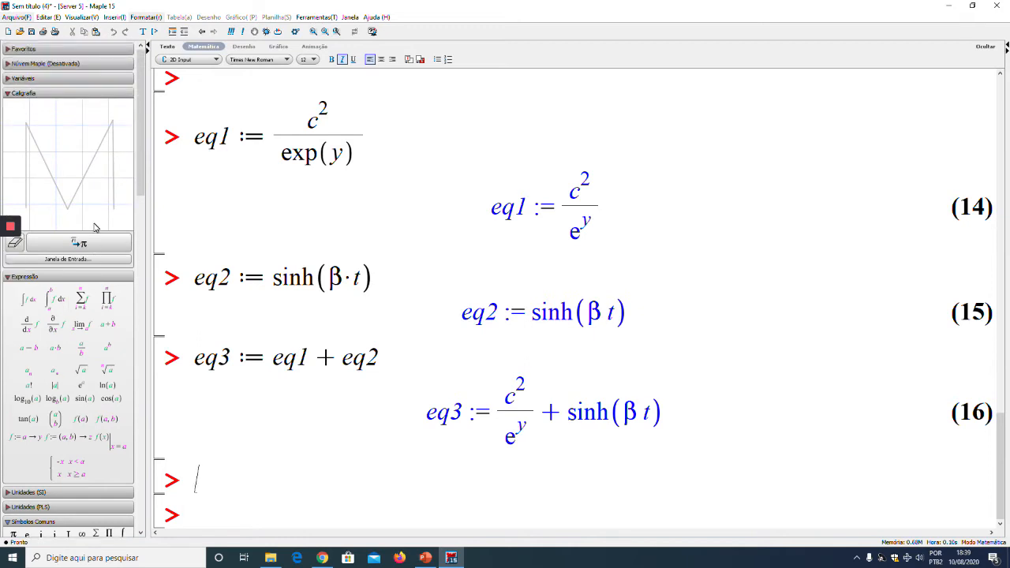
click(51, 79)
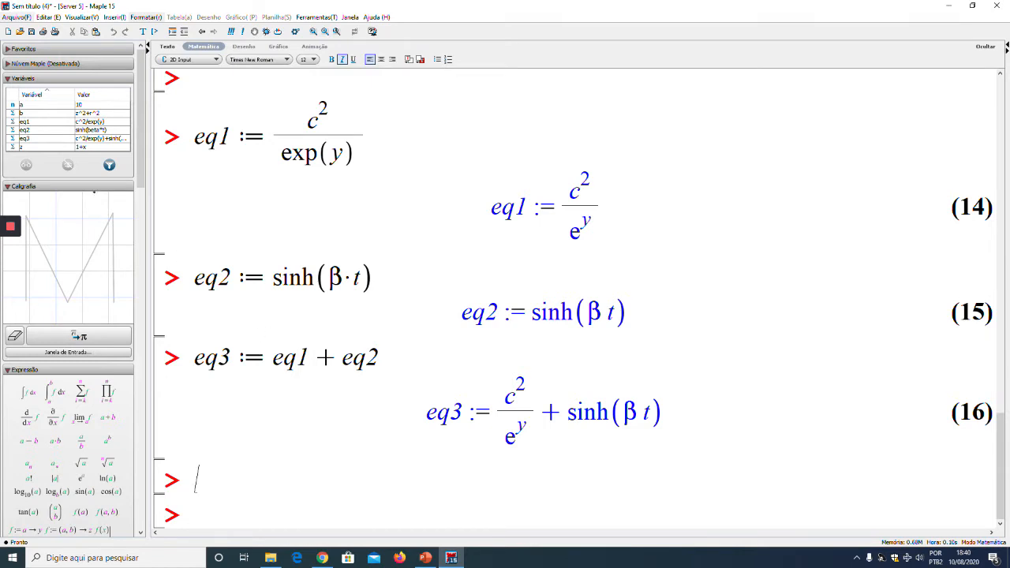
Step: Evaluate z below the eq3 assignment and add several blank input lines beneath its result
text(z)
key(Return)
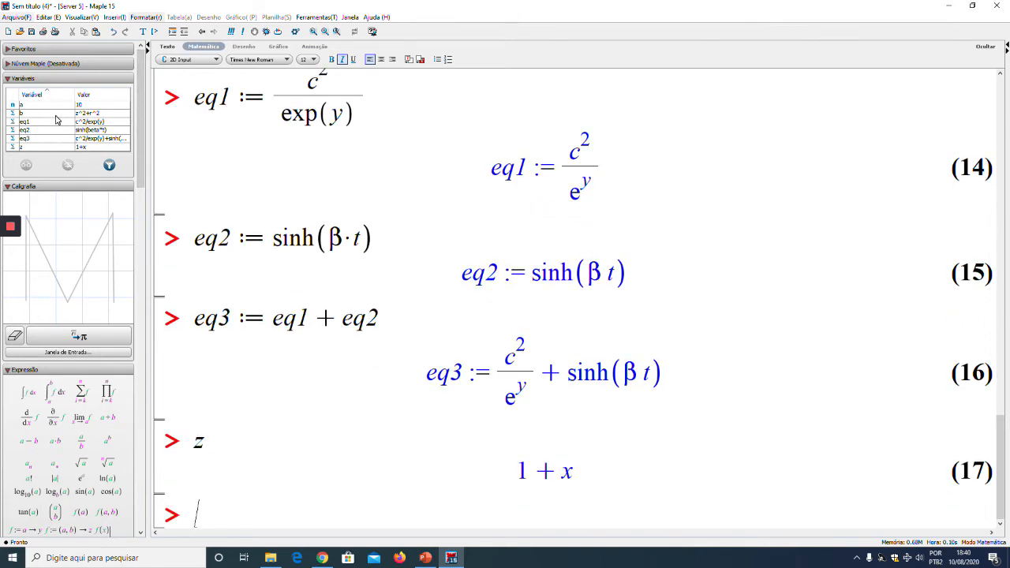
key(Return)
key(Return)
key(Return)
key(Return)
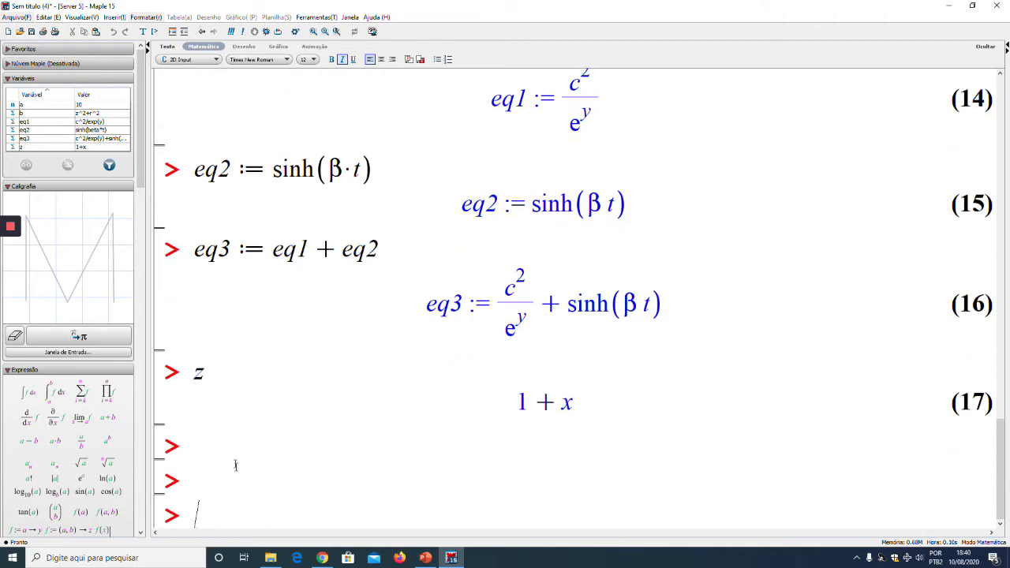
Step: Assign eq4 := (eq2·x/eq3)·exp(-x) on the first blank line below the z result
click(212, 411)
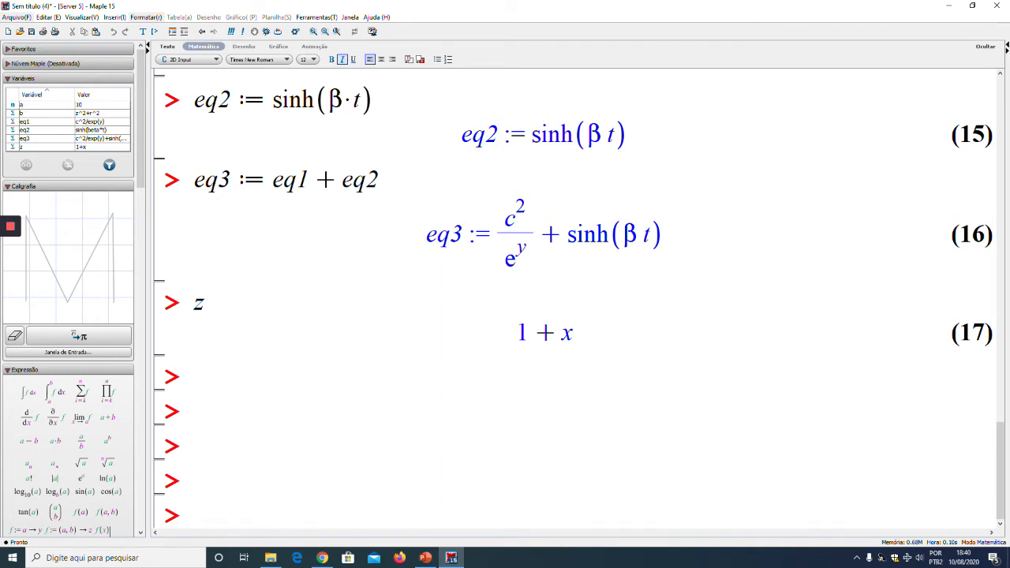
text(eq4:=)
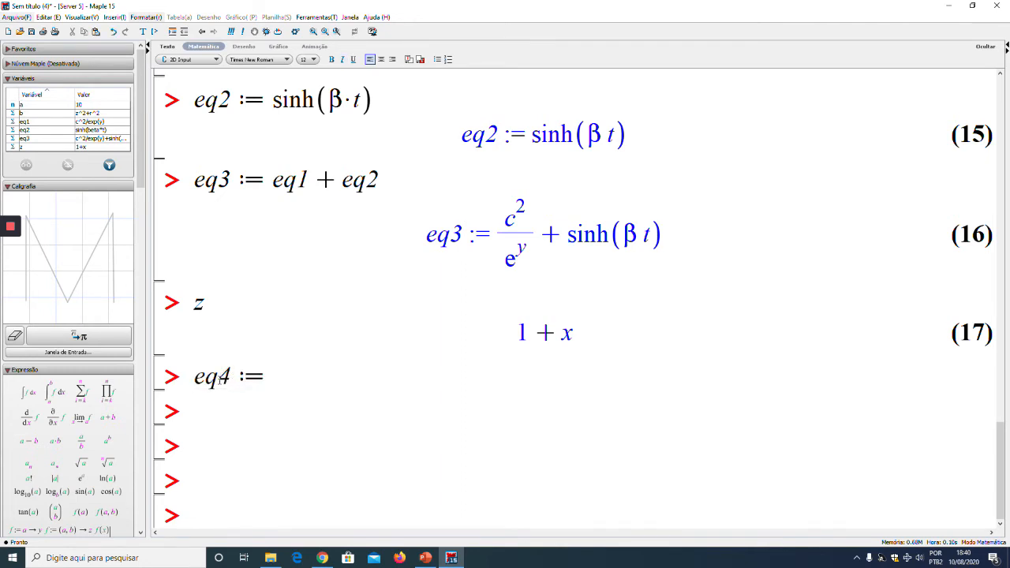
text(eq2*)
text(x/)
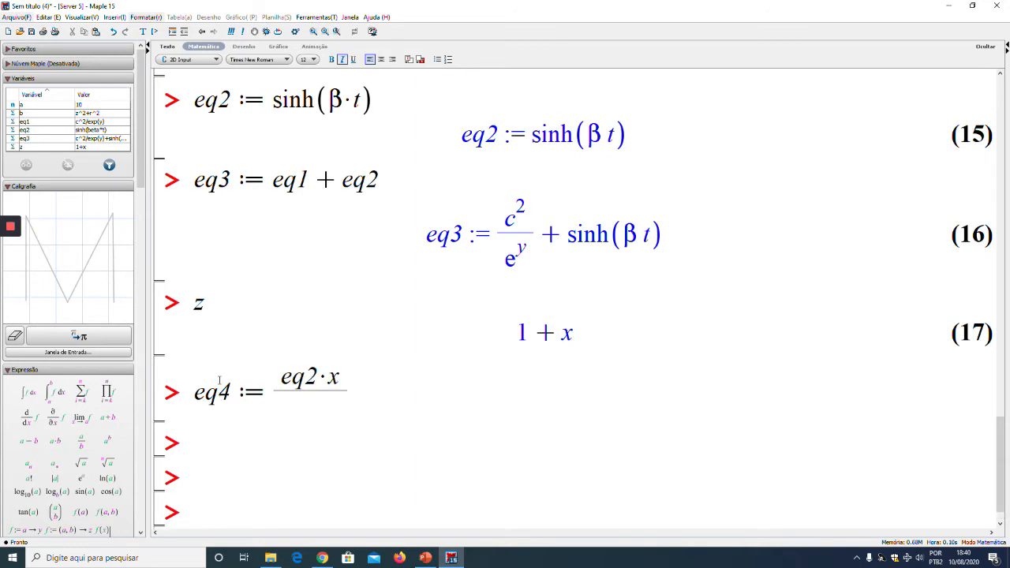
text(eq3)
scroll(338, 386, down, 1)
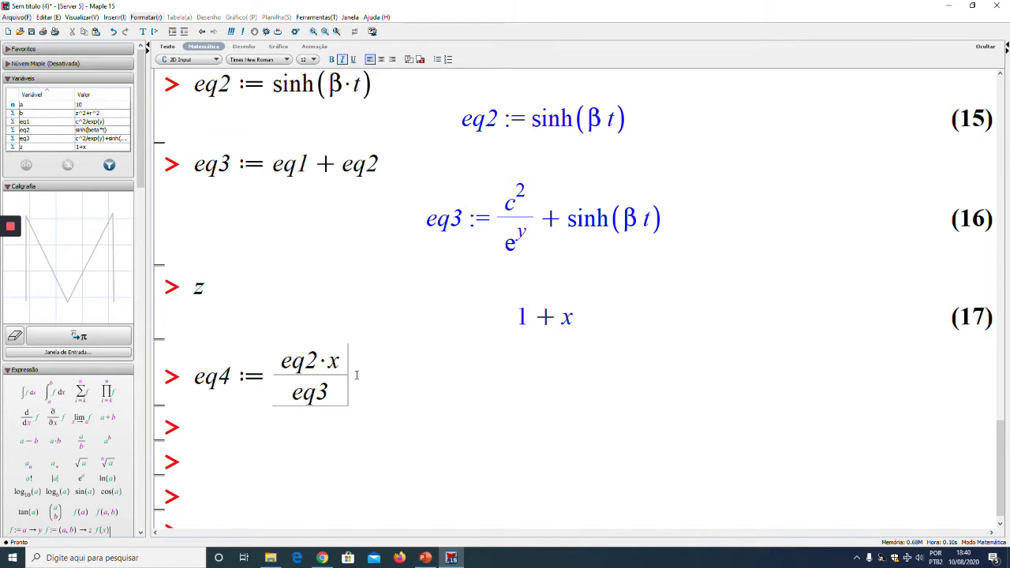
key(Right)
text(*exp(-x))
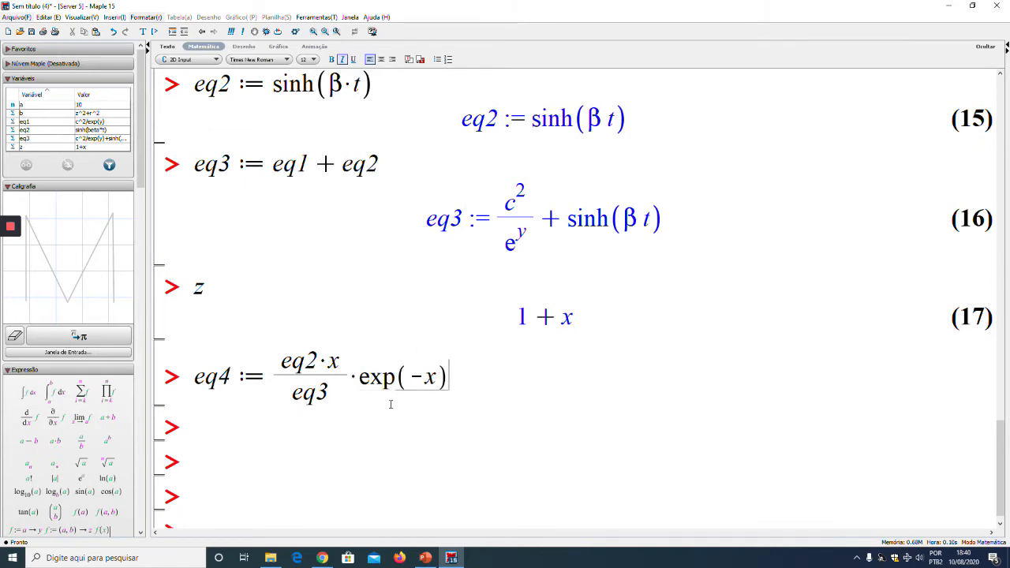
key(Return)
scroll(402, 295, down, 3)
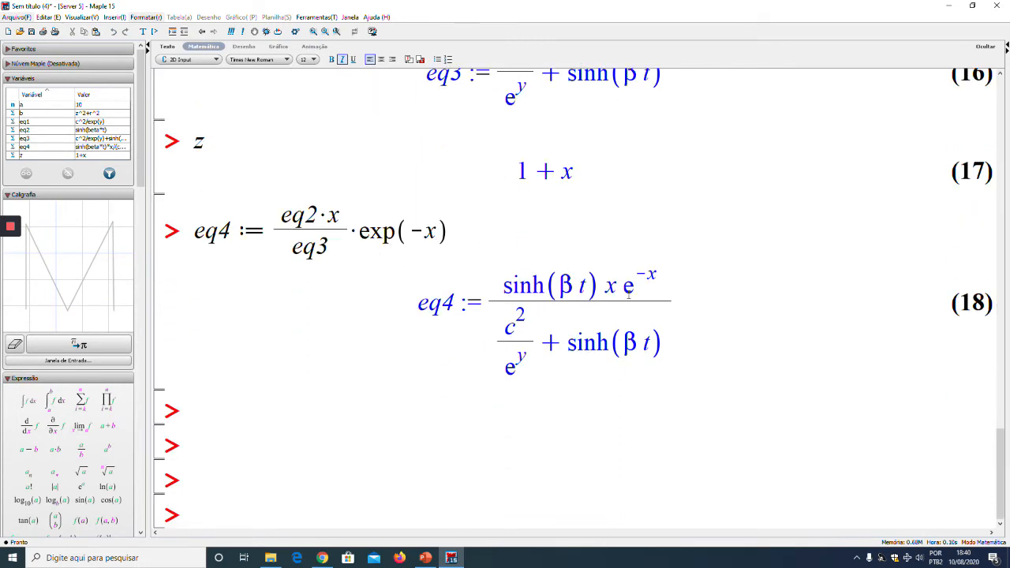
Step: Suppress the output of the eq4 assignment by ending its statement with a colon and re-executing it
click(469, 234)
text(:)
key(Return)
click(472, 362)
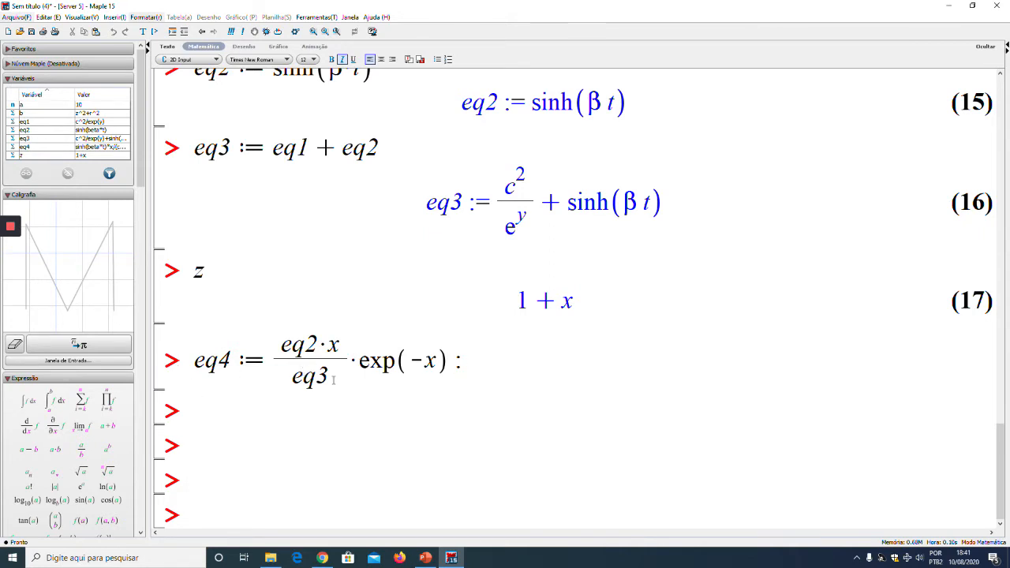
Step: Add more blank input lines below eq4 and assign c := 2, leaving two lines empty above it
click(232, 443)
scroll(261, 418, up, 5)
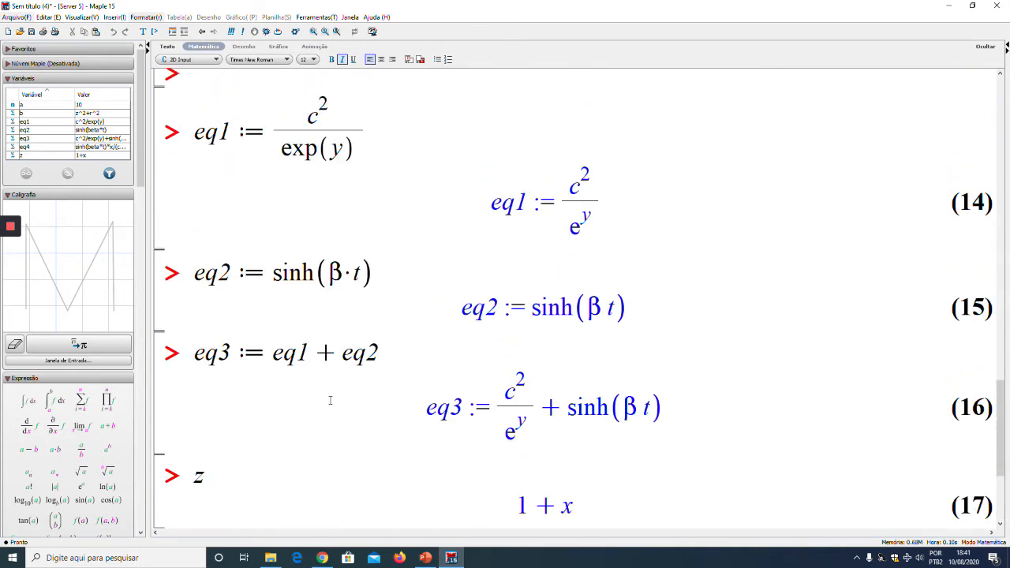
scroll(330, 400, up, 3)
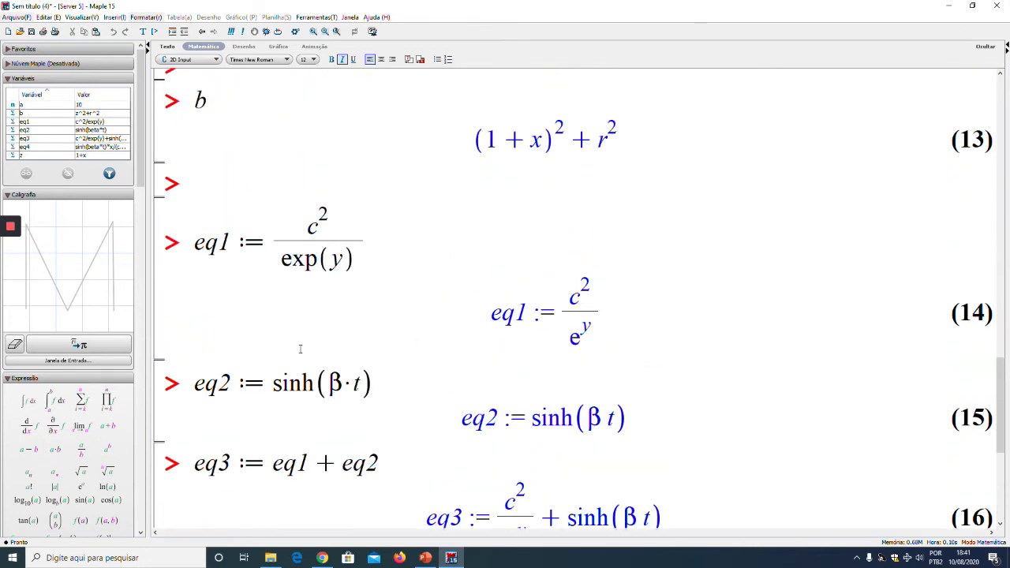
scroll(326, 440, up, 2)
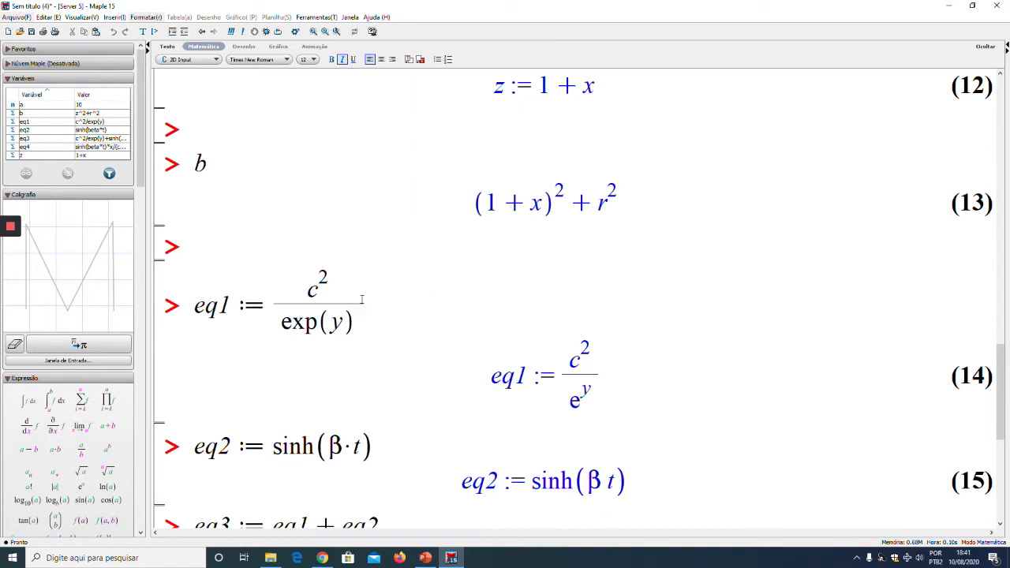
scroll(361, 299, down, 10)
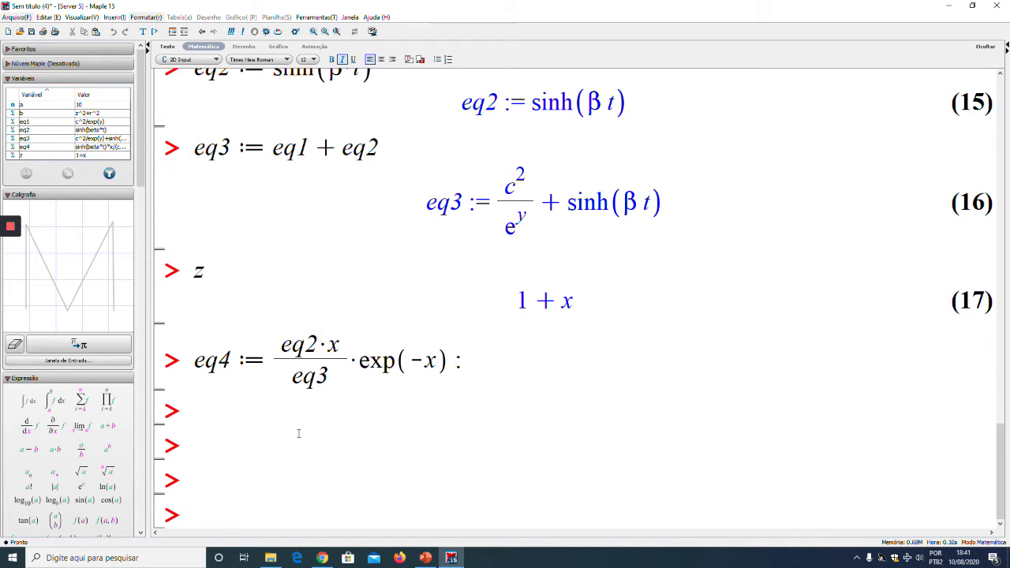
key(Return)
key(Return)
key(Return)
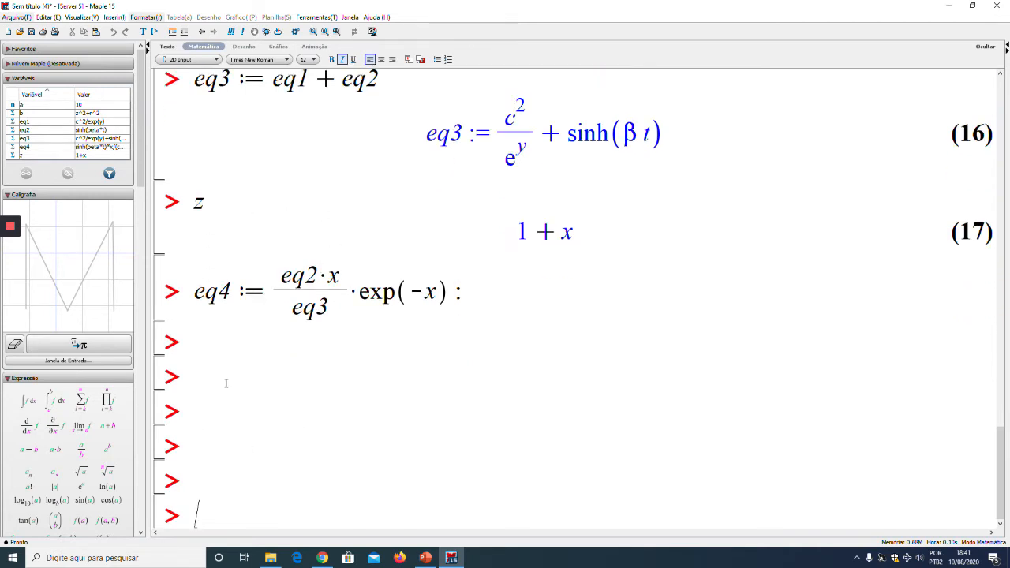
click(213, 399)
text(c := 2)
key(Return)
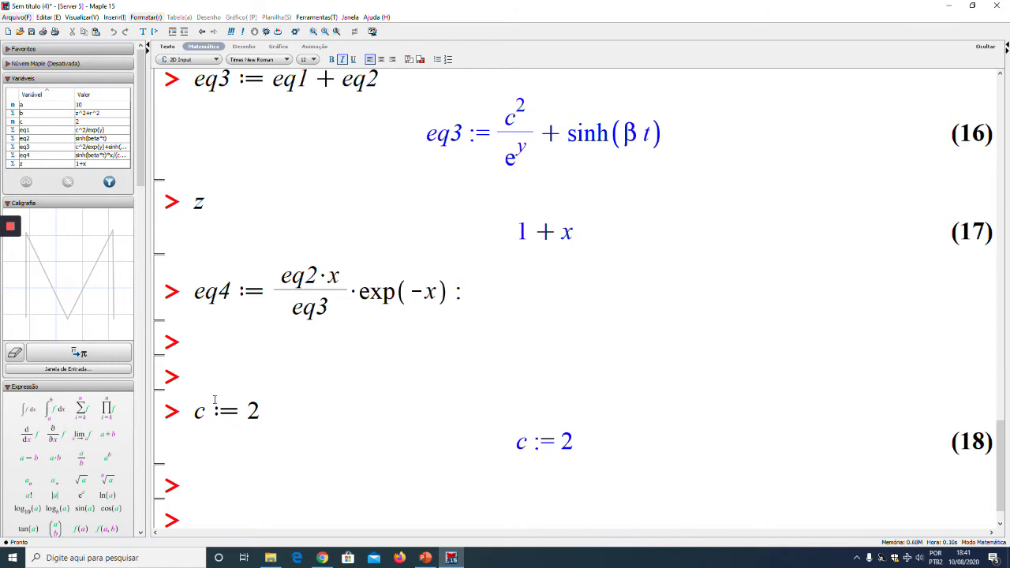
Step: Assign f := c·r + d on the input line below the c assignment
text(f )
text(:=)
text(c*r)
text(+d)
key(Return)
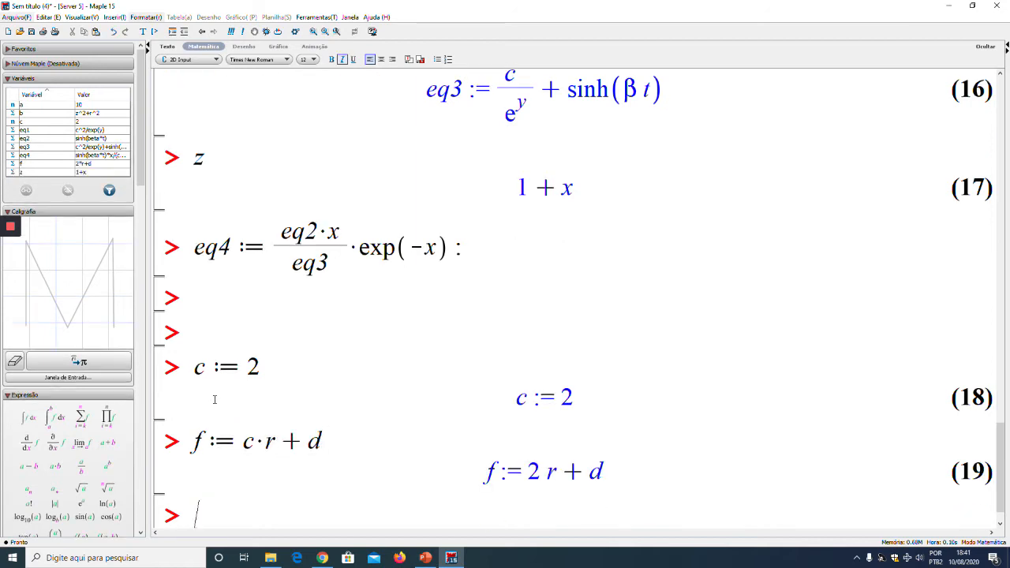
Step: Assign c := sqrt(2500) after leaving one blank line below the f assignment, and evaluate f on the following line
key(Return)
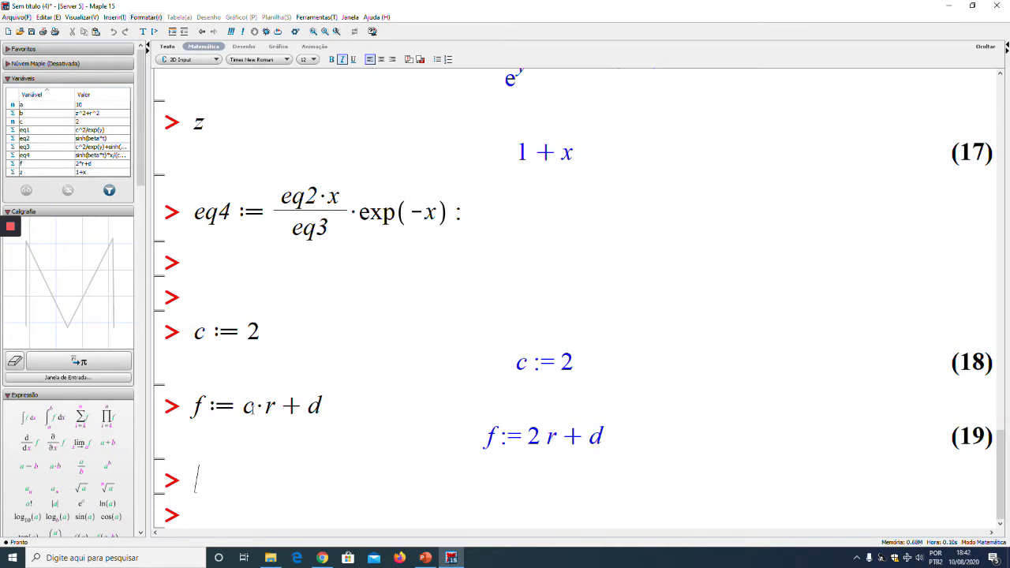
key(Down)
scroll(252, 408, down, 2)
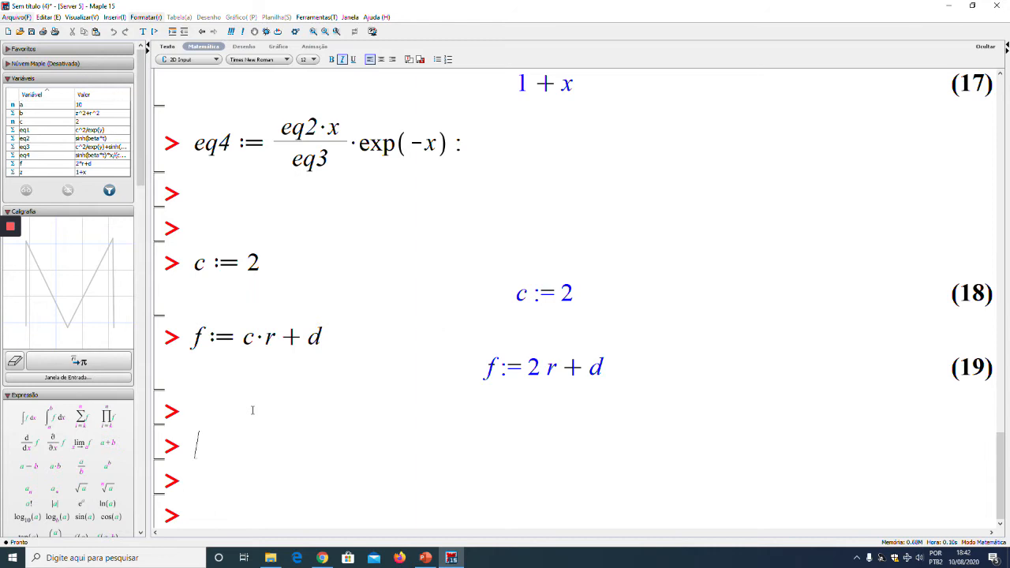
text(c := sqrt)
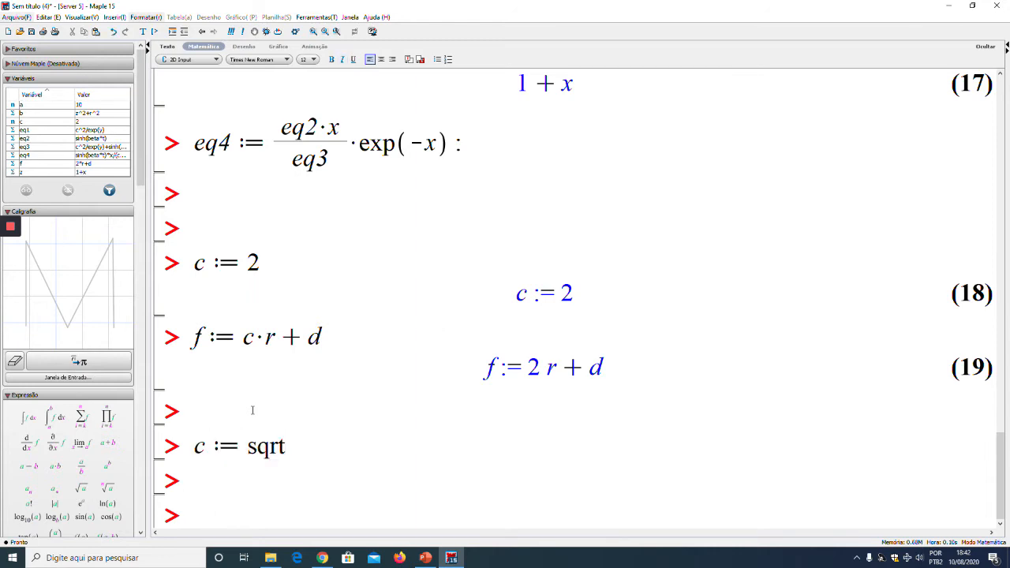
text((2500)
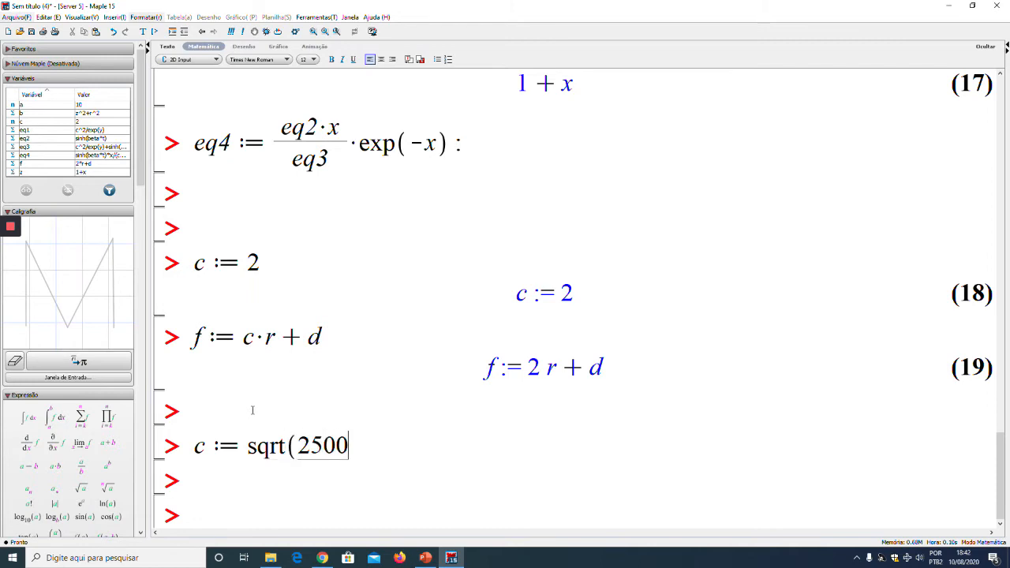
text())
key(Return)
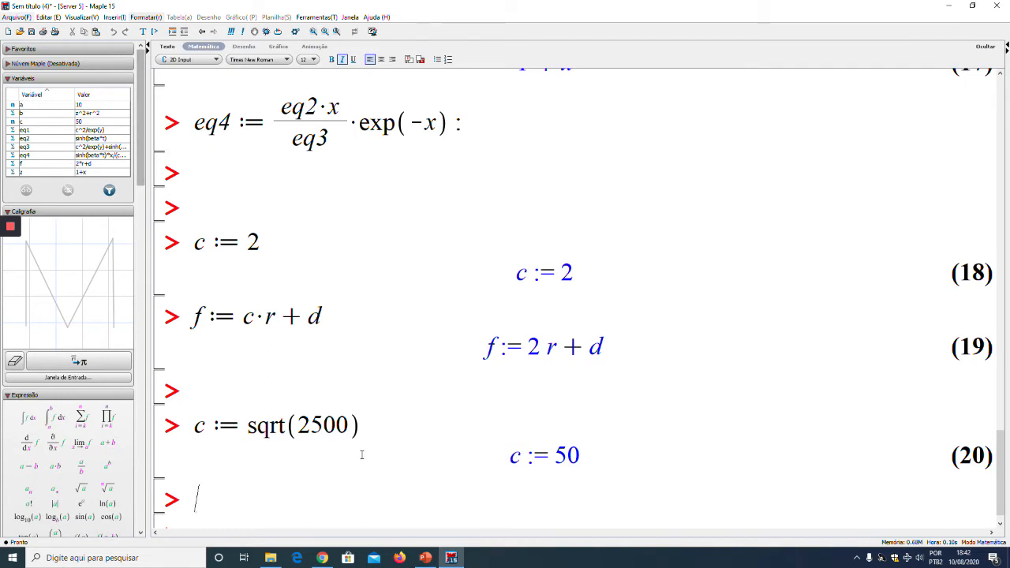
text(f)
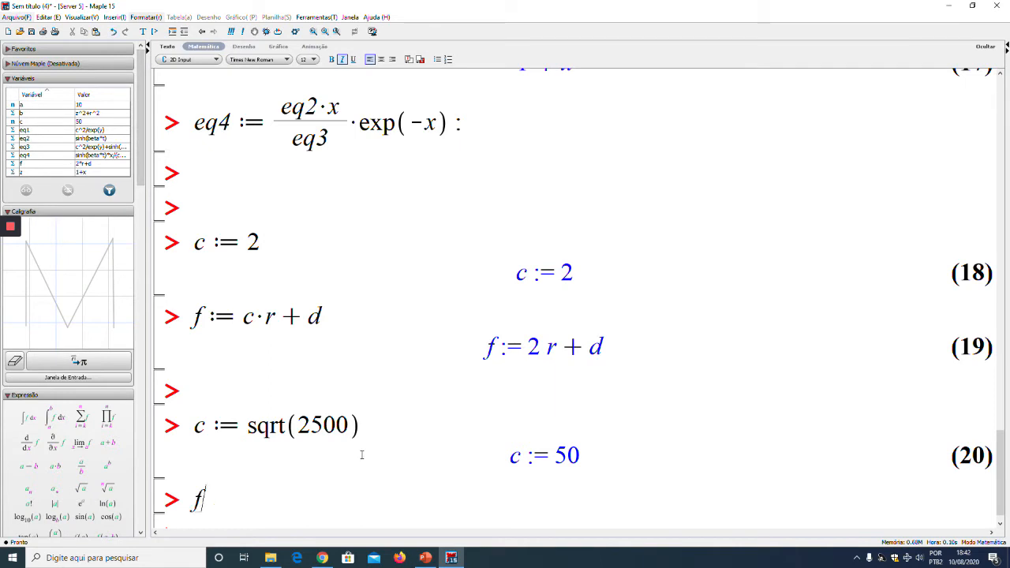
key(Return)
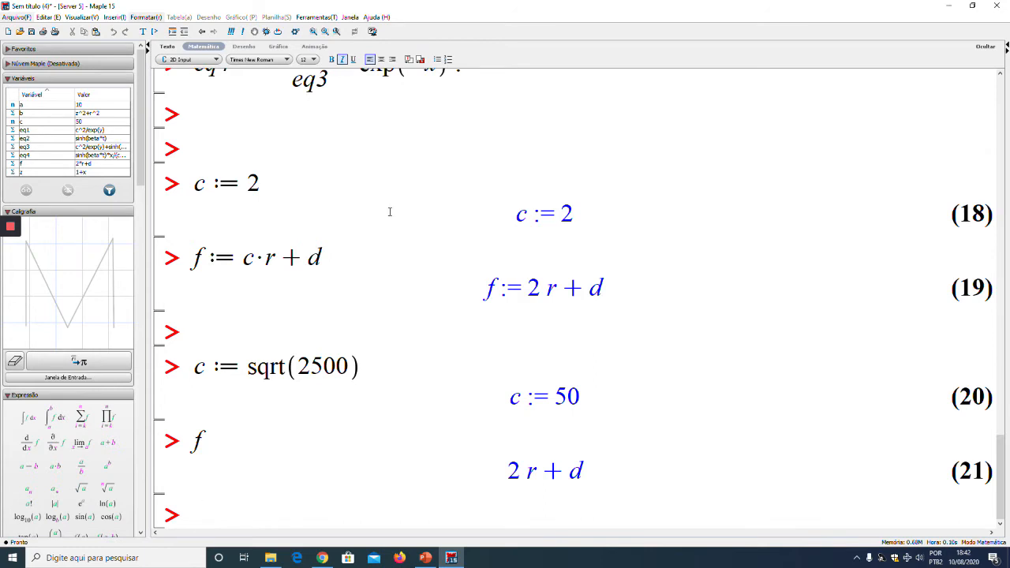
Step: Re-execute the existing f := c·r + d assignment and the separate f evaluation below c := sqrt(2500)
click(333, 258)
key(Return)
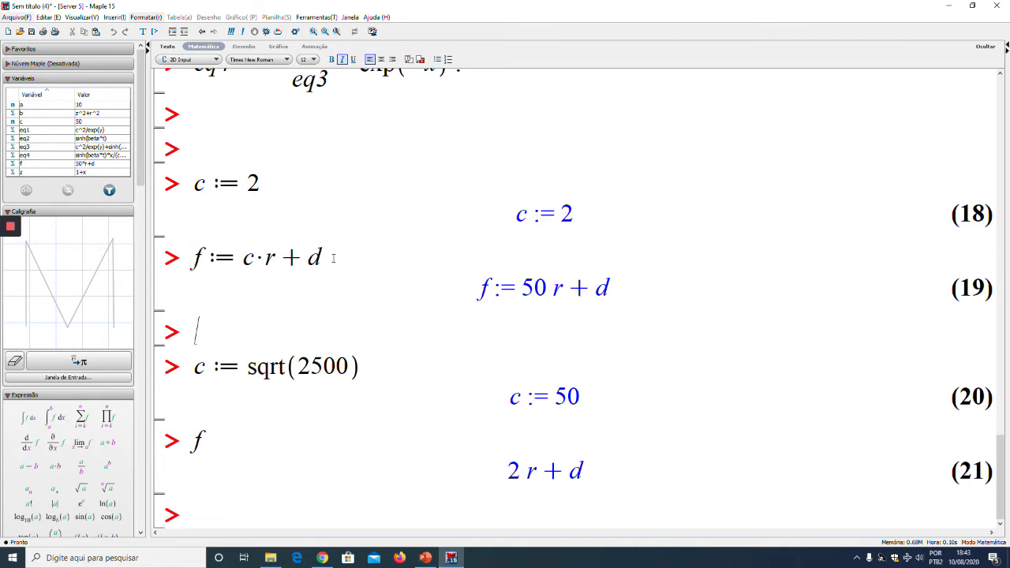
click(232, 438)
key(Return)
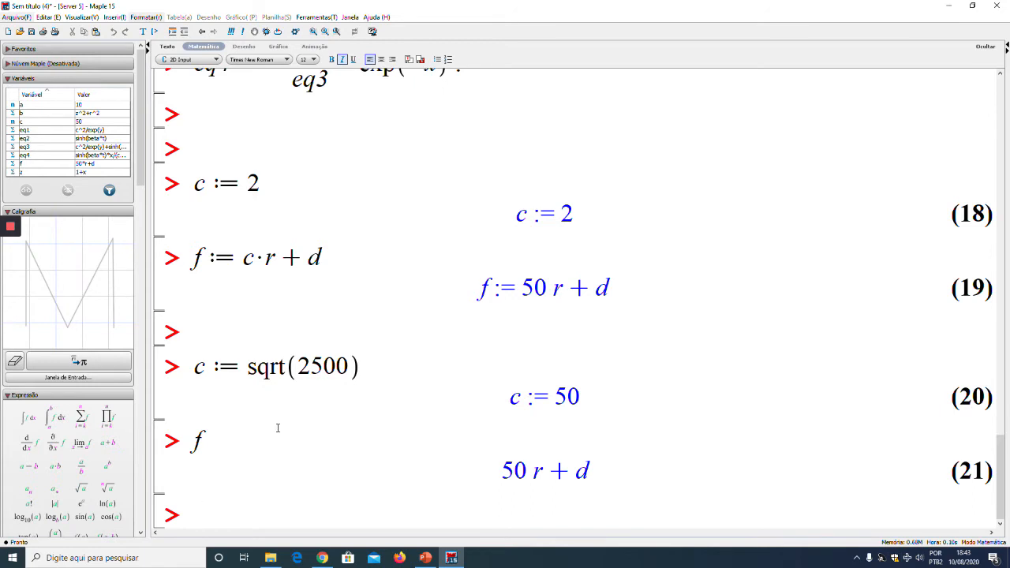
Step: Re-execute the statements in order from c := 2 through the f assignment and c := sqrt(2500) to the f evaluation
click(297, 180)
key(Return)
key(Return)
key(Return)
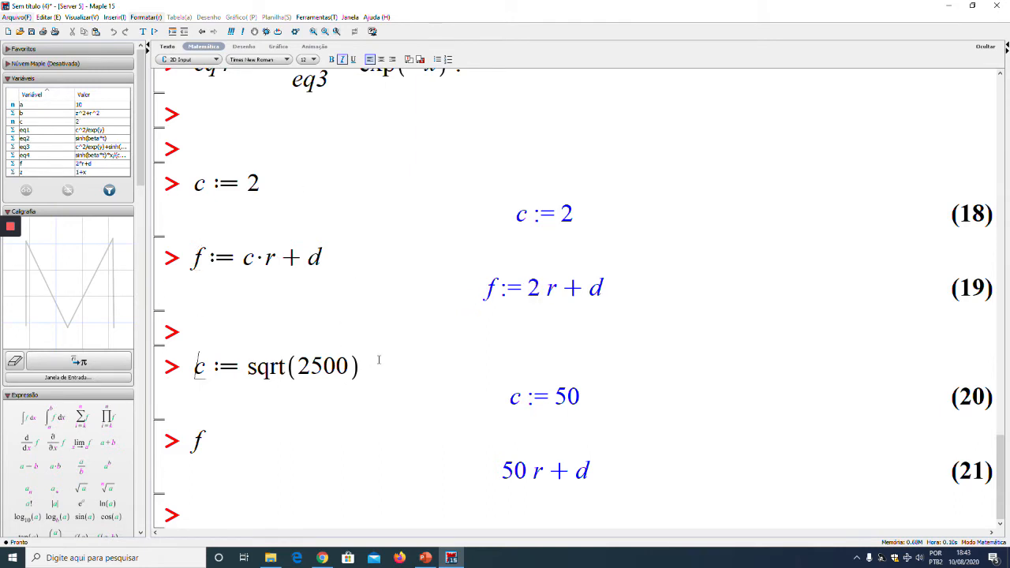
key(Return)
key(Return)
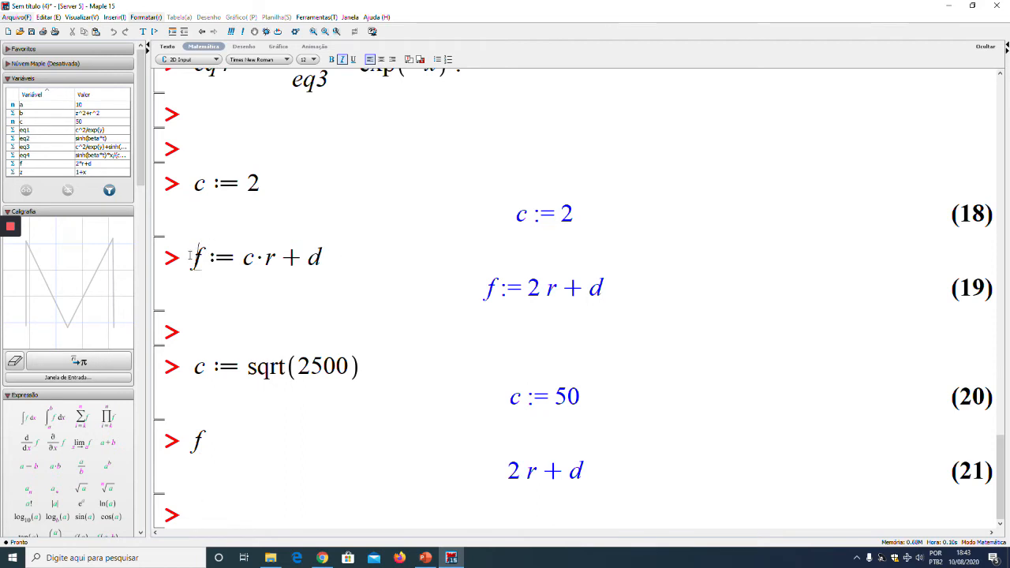
Step: Copy the f := c·r + d assignment to the input line after the f evaluation, execute it, and add blank lines below
drag(195, 257, 322, 260)
key(ctrl+c)
click(195, 515)
key(ctrl+v)
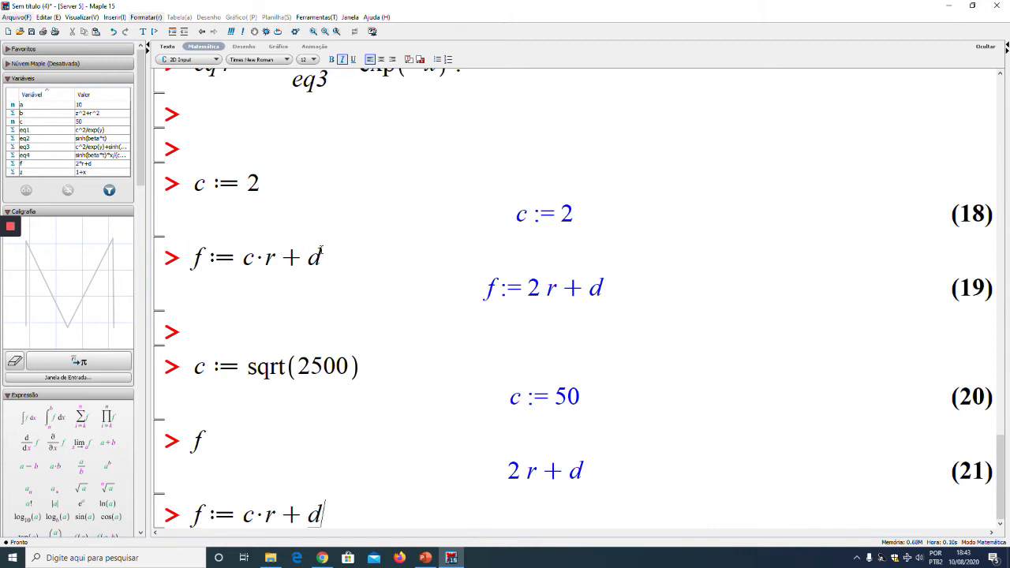
key(Return)
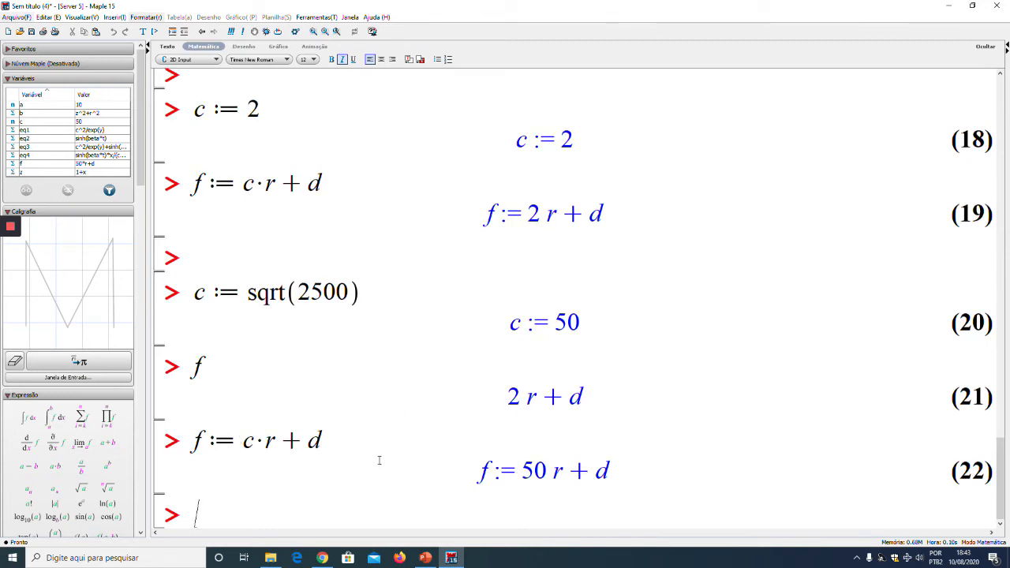
key(Return)
key(Return)
Step: Review the earlier b and z substitutions and compare them with the c and f assignments at the end of the worksheet
scroll(322, 460, up, 2)
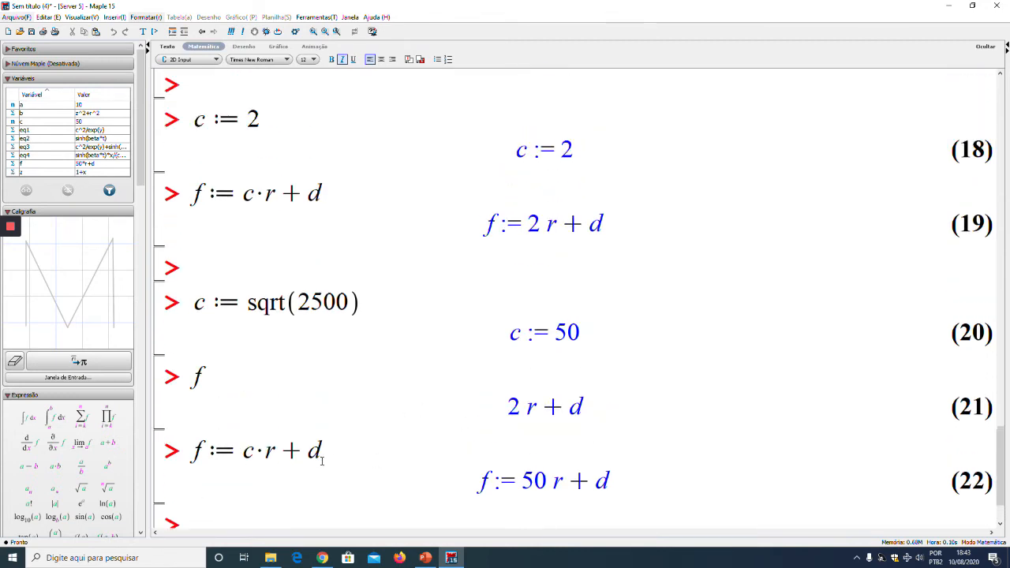
scroll(322, 461, down, 1)
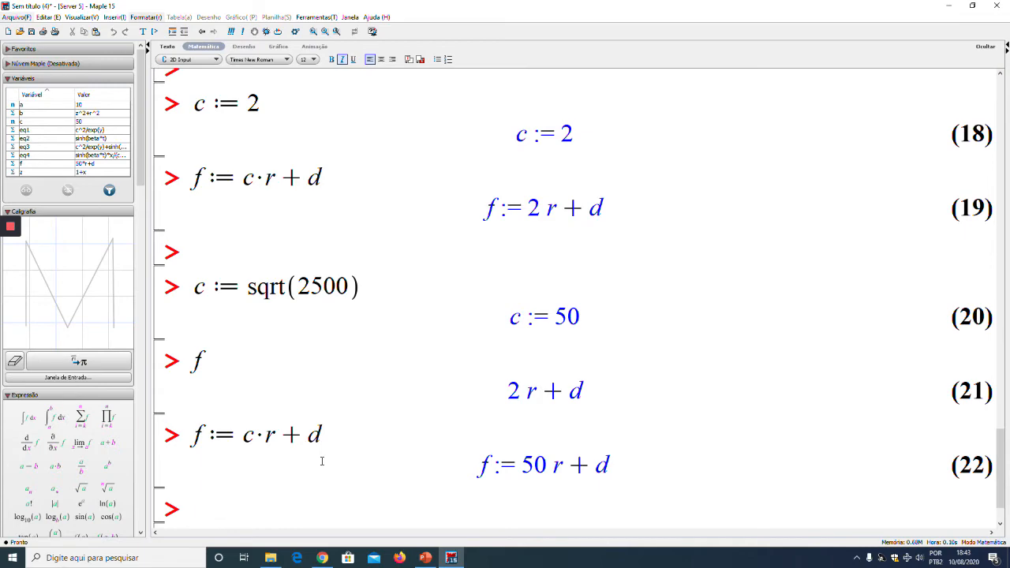
scroll(421, 313, up, 15)
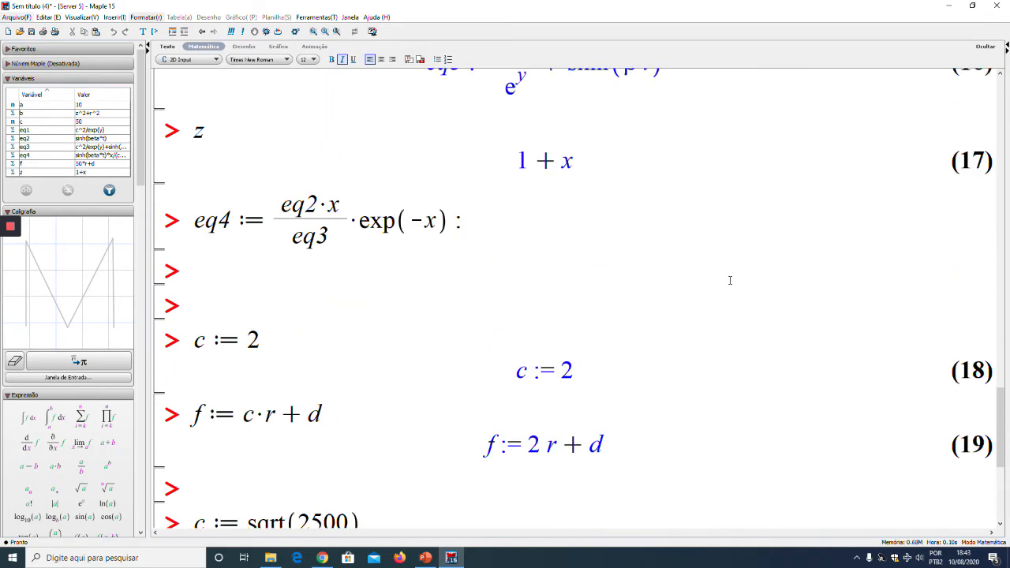
scroll(730, 279, up, 10)
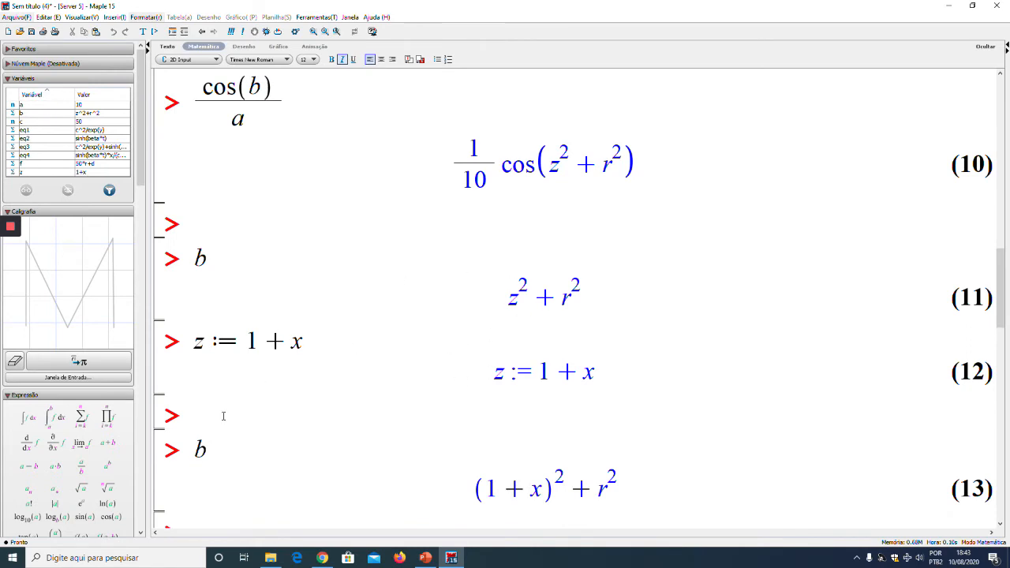
scroll(251, 341, up, 8)
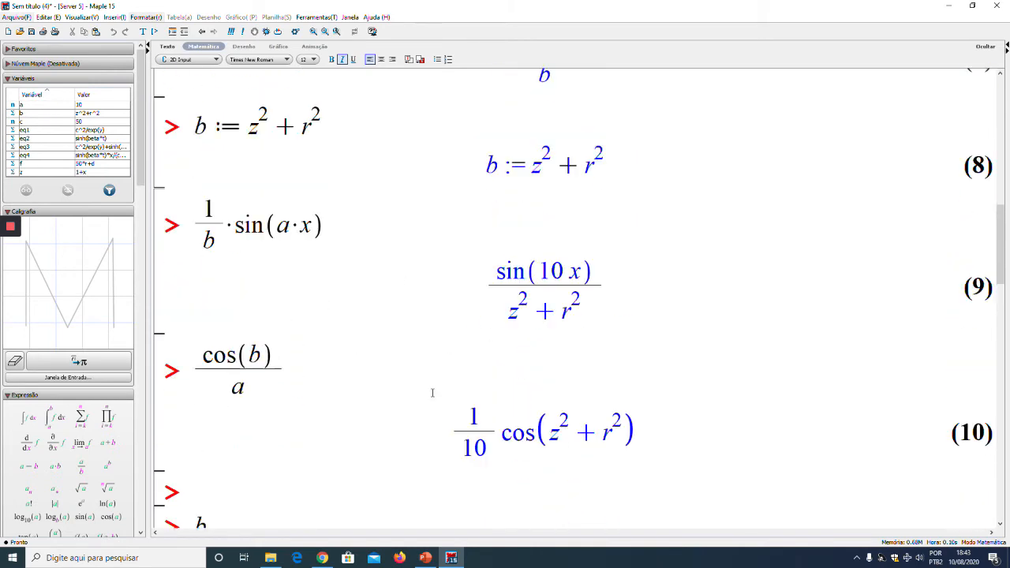
scroll(496, 455, down, 15)
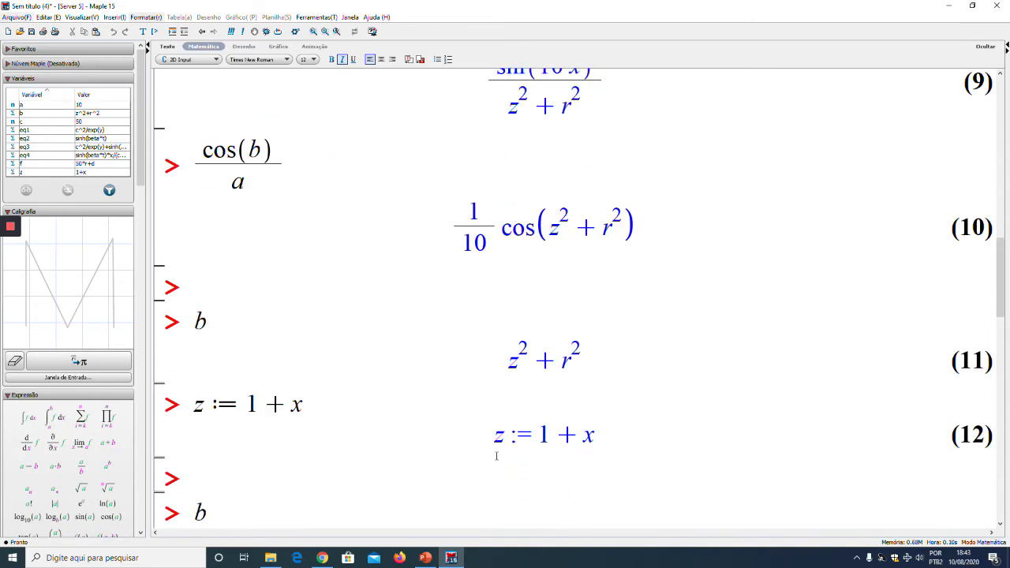
scroll(511, 443, down, 12)
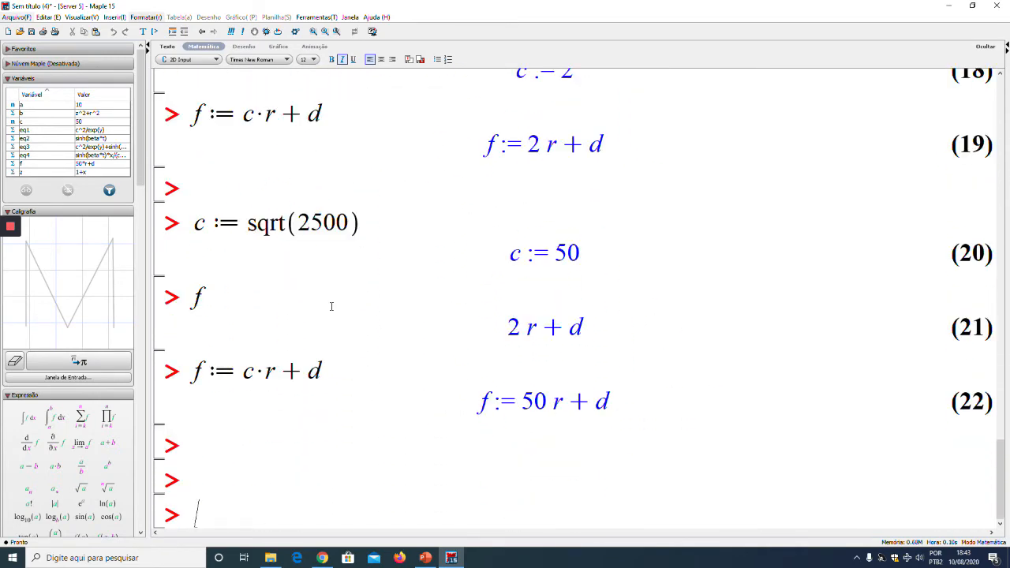
scroll(333, 304, up, 3)
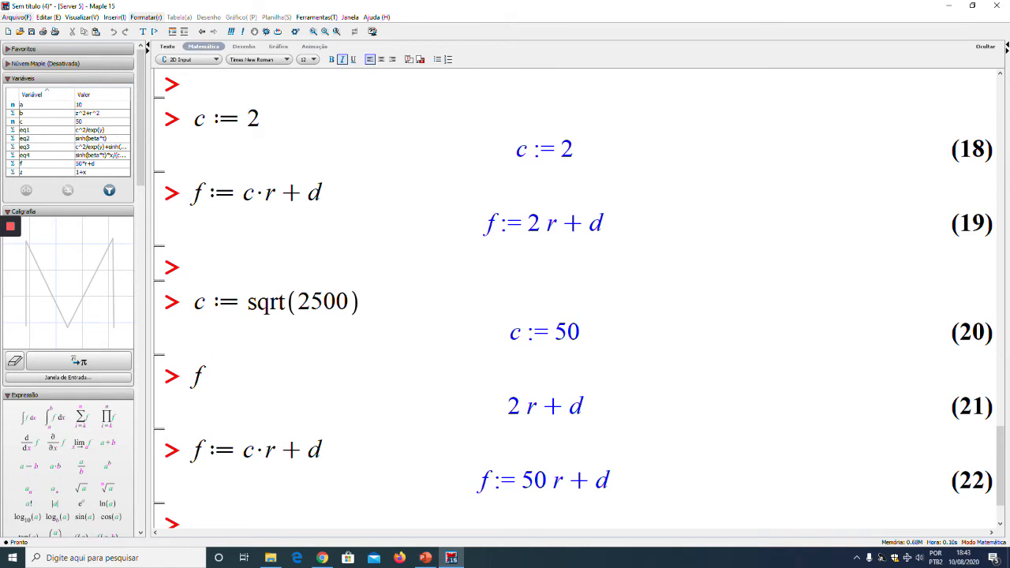
scroll(353, 323, down, 2)
scroll(352, 323, up, 2)
scroll(352, 323, down, 1)
scroll(347, 315, up, 1)
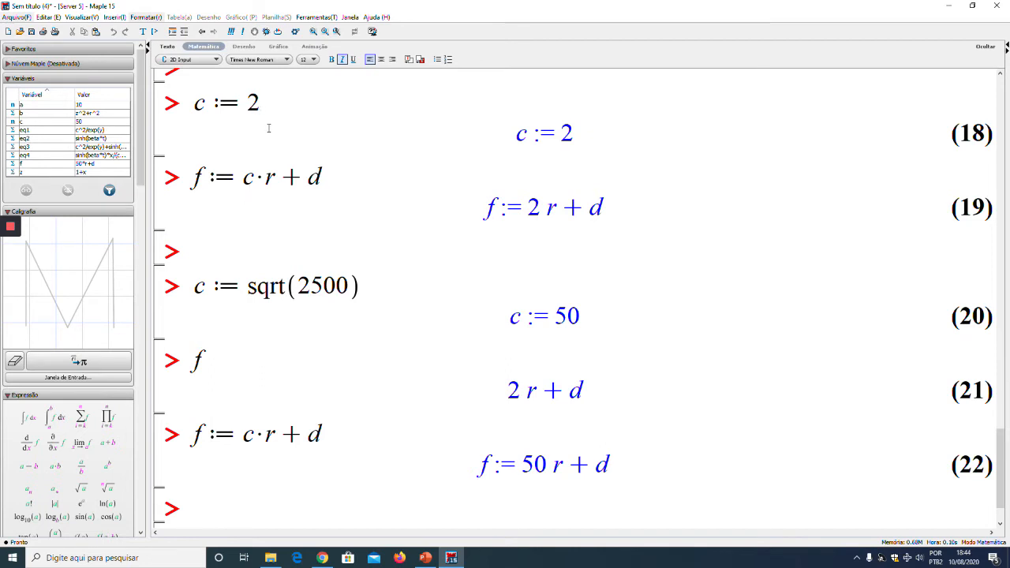
Step: Assign u := v·r + d, leaving one blank line below the second f assignment
key(Return)
key(Return)
click(244, 473)
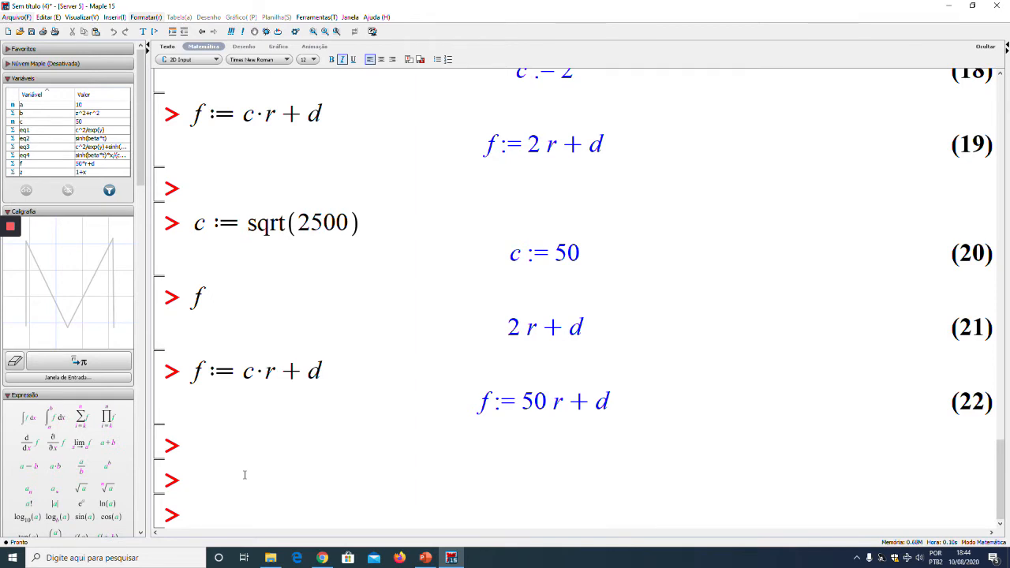
text(u:=)
text(v*)
text(r)
text(+d)
key(Return)
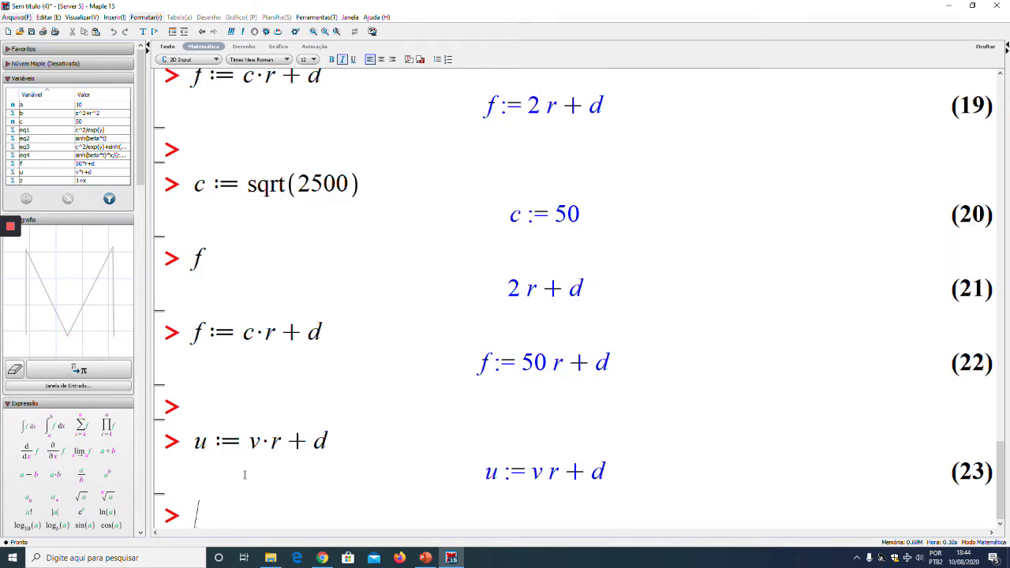
Step: Assign v := 2 below the u assignment and evaluate u
text(v:=2)
key(Return)
text(u)
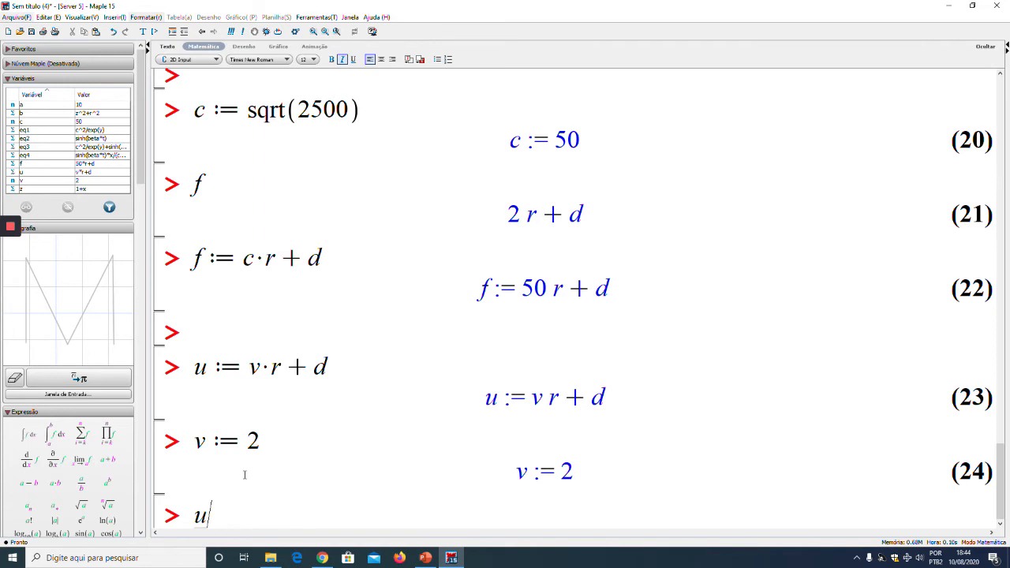
key(Return)
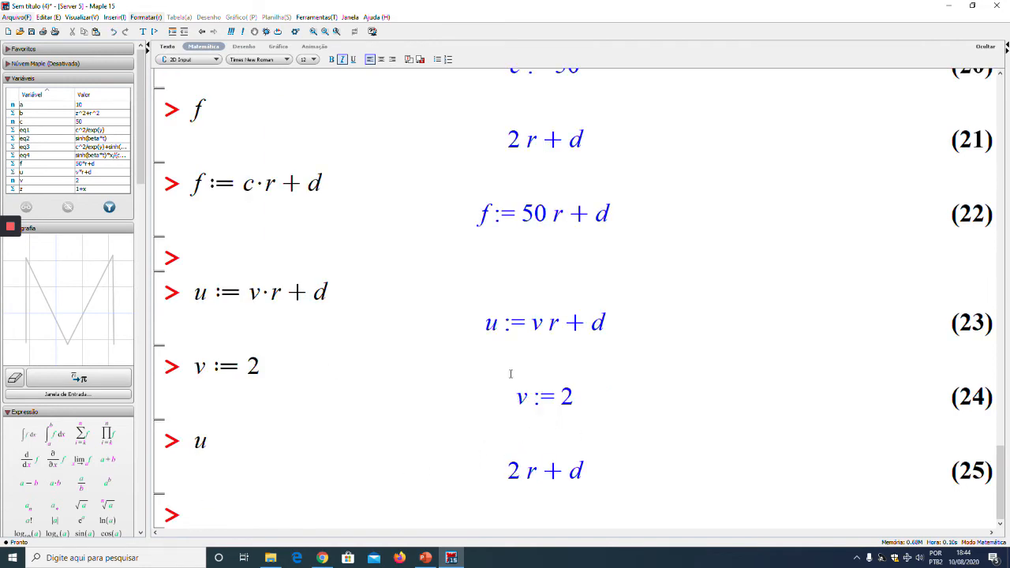
Step: Reassign v := sqrt(2500) on the next input line and evaluate u again
scroll(244, 153, up, 2)
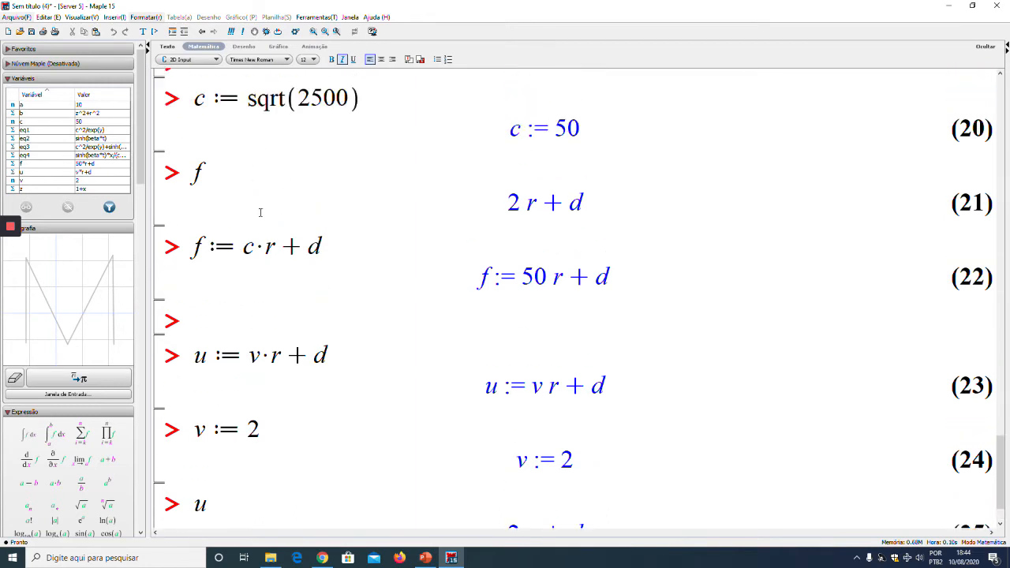
scroll(295, 363, down, 2)
text(v :)
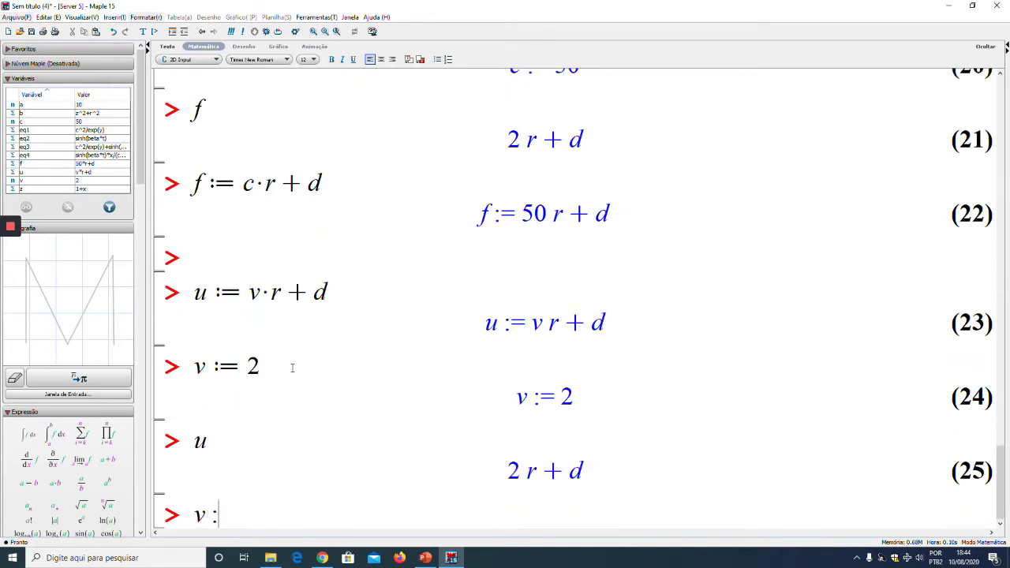
text(= sqrt(2)
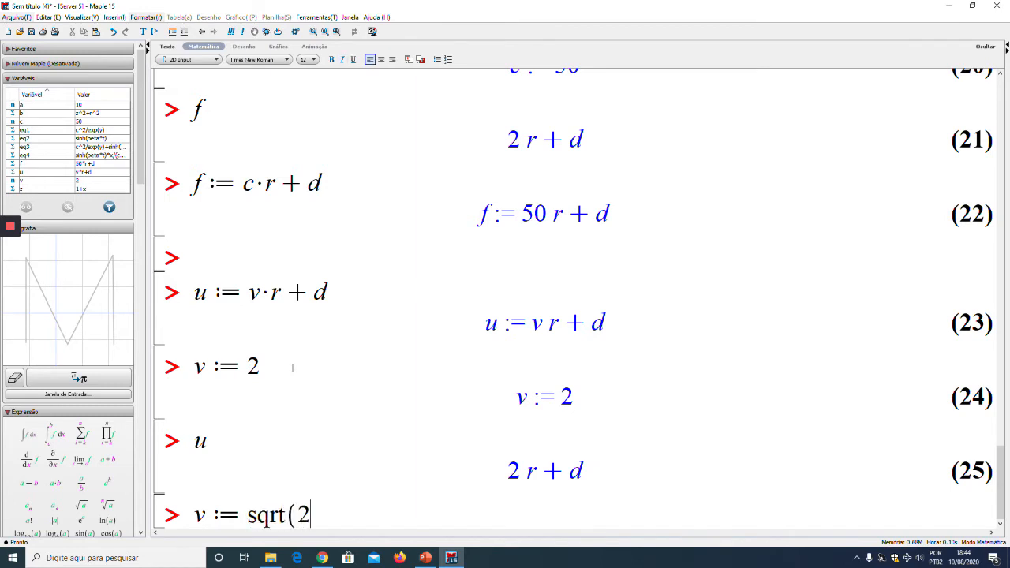
text(500))
key(Return)
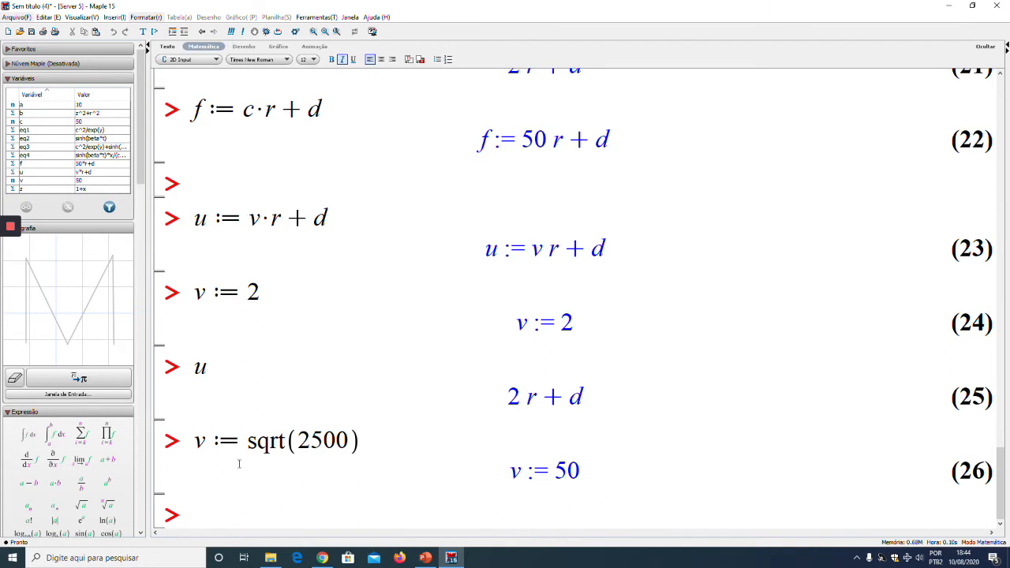
text(u)
key(Return)
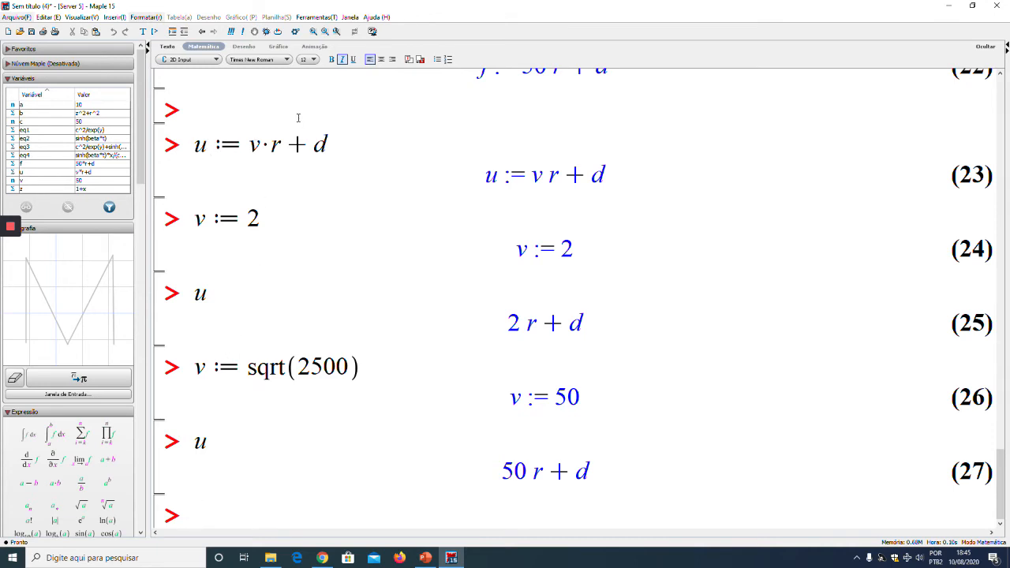
Step: Compare the f and u examples and add several blank input lines below the last u evaluation
scroll(300, 300, up, 10)
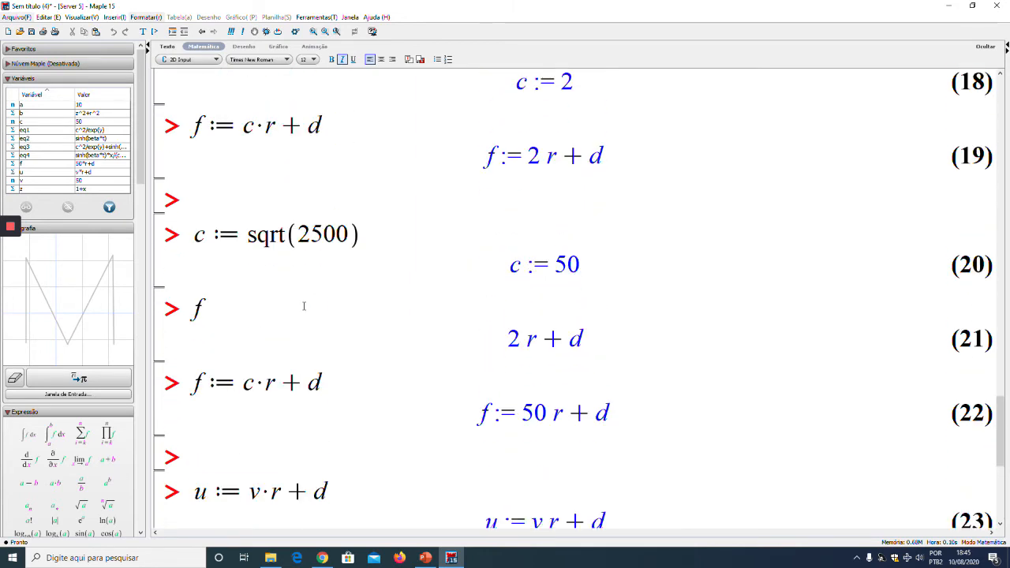
scroll(304, 260, up, 4)
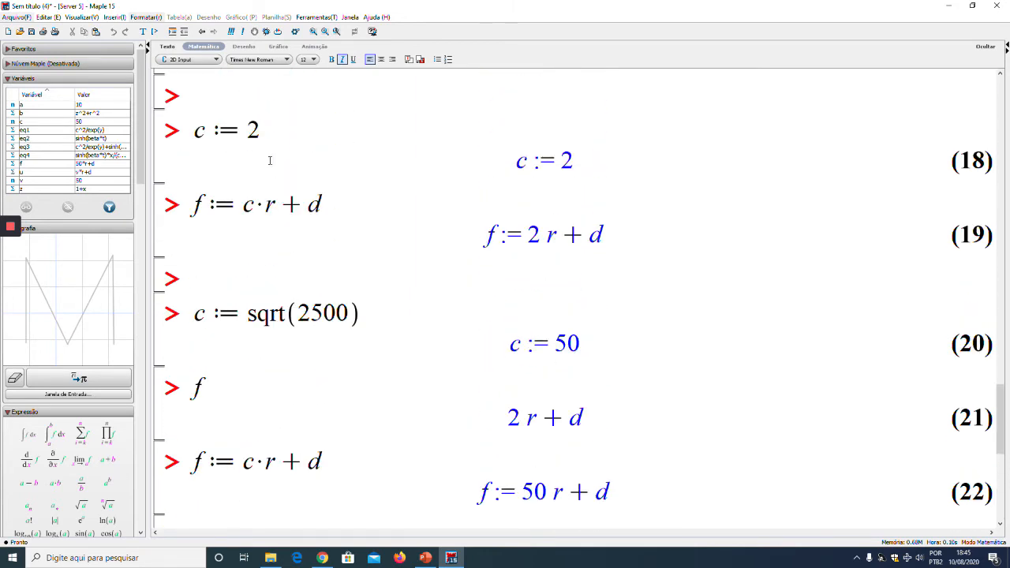
scroll(365, 378, down, 10)
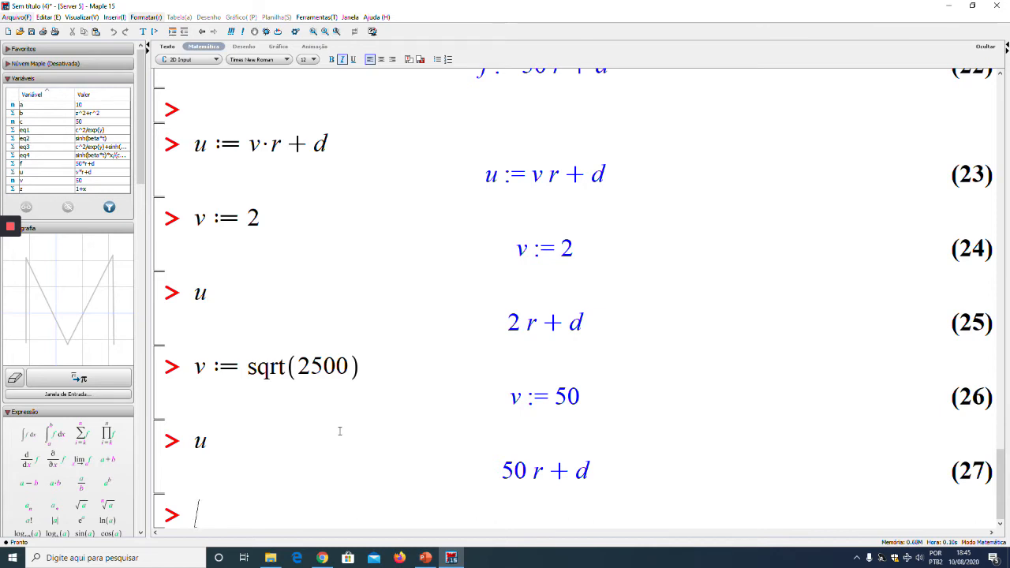
key(Return)
key(Return)
key(Return)
key(Return)
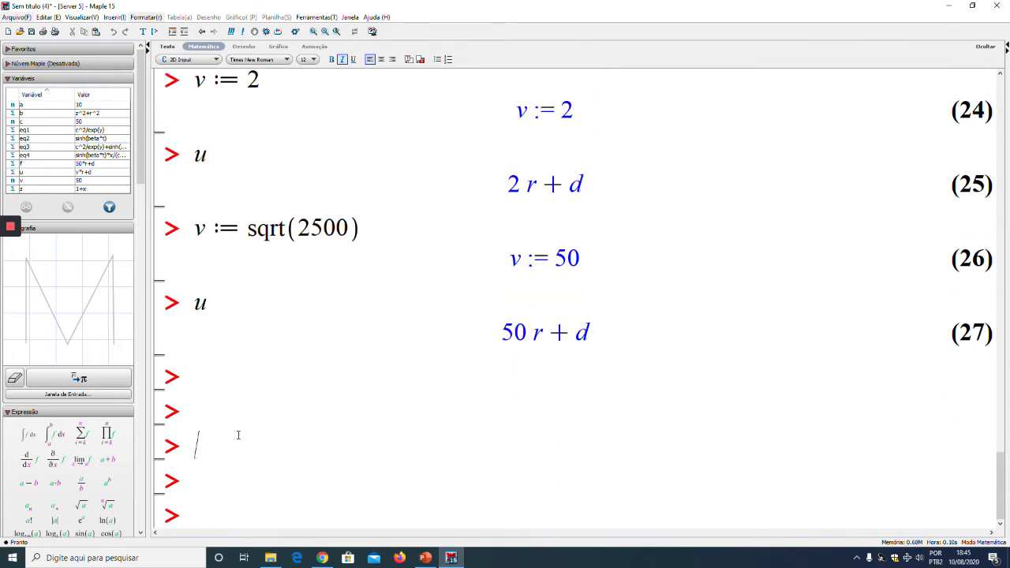
Step: Evaluate sin(z) + z^2 below the last u evaluation, leaving one blank input line between them
click(236, 444)
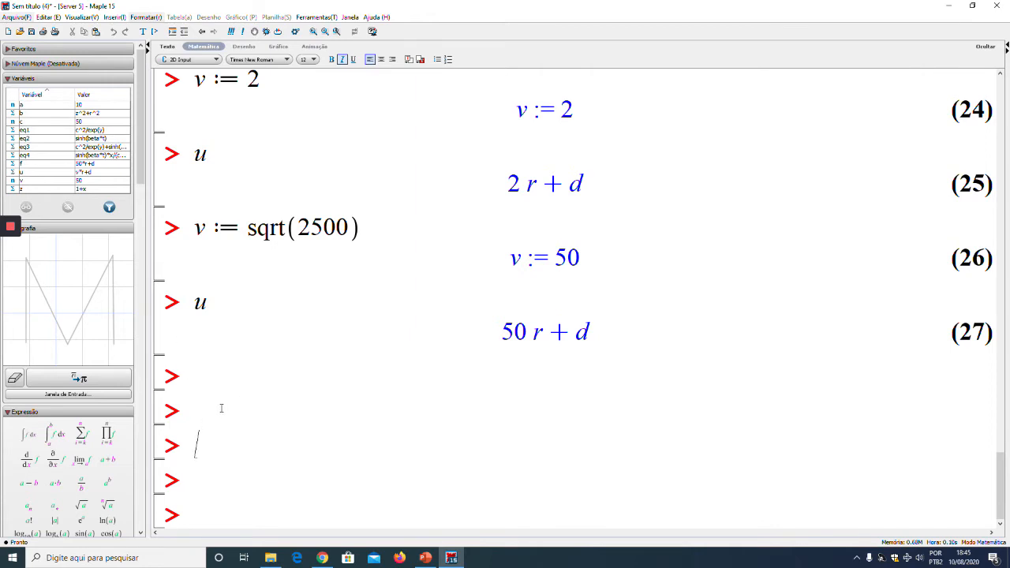
click(222, 409)
text(sin()
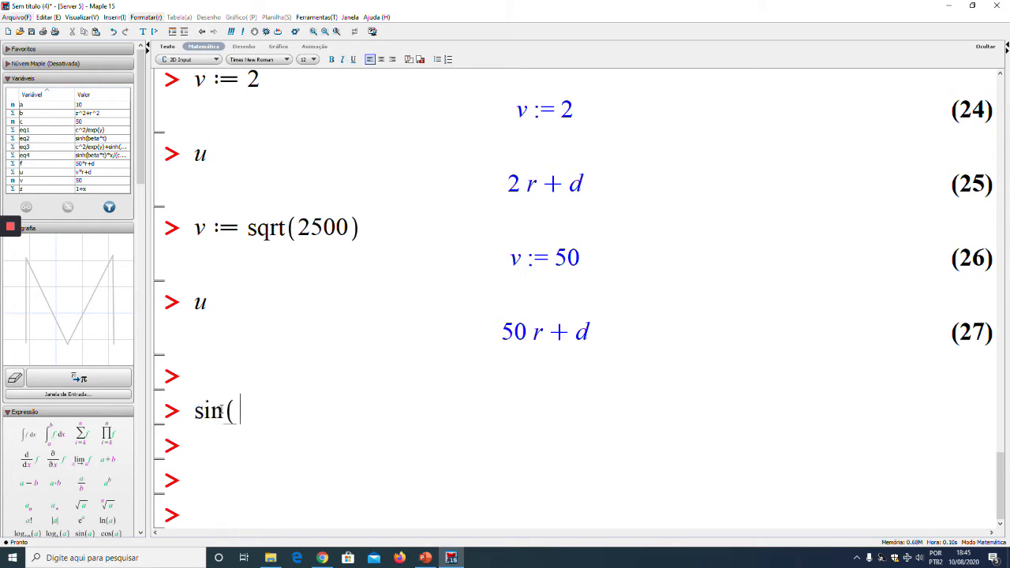
text(z))
text(+ z^2)
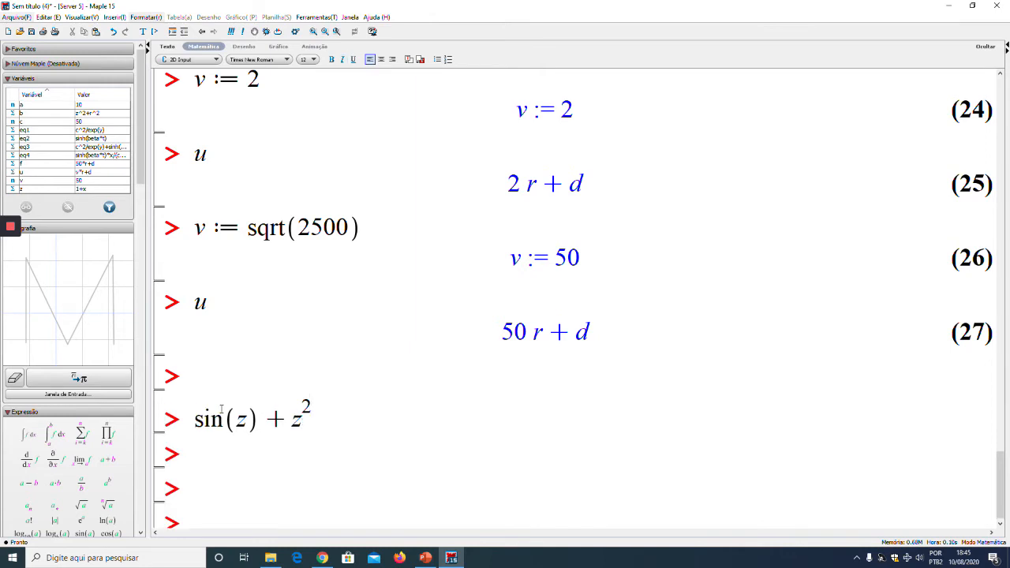
key(Return)
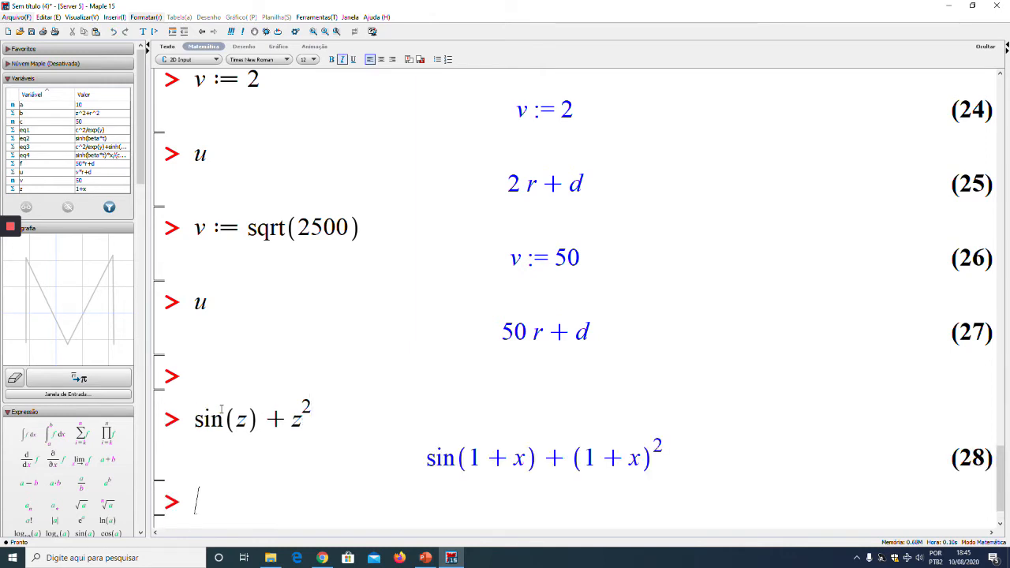
Step: Evaluate z on the next input line and clear its assignment with z := 'z'
scroll(221, 409, down, 2)
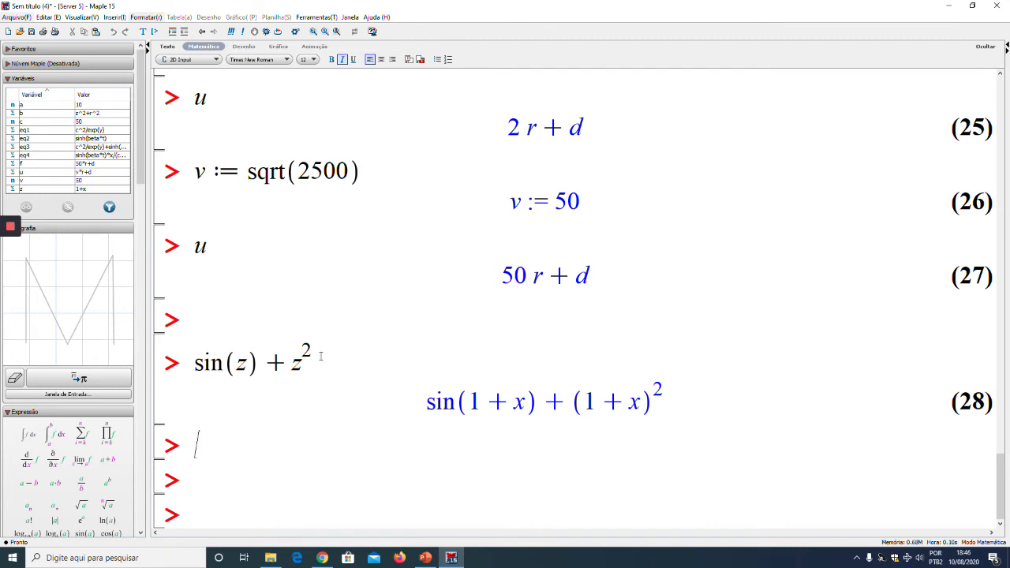
text(z)
key(Return)
scroll(225, 420, down, 1)
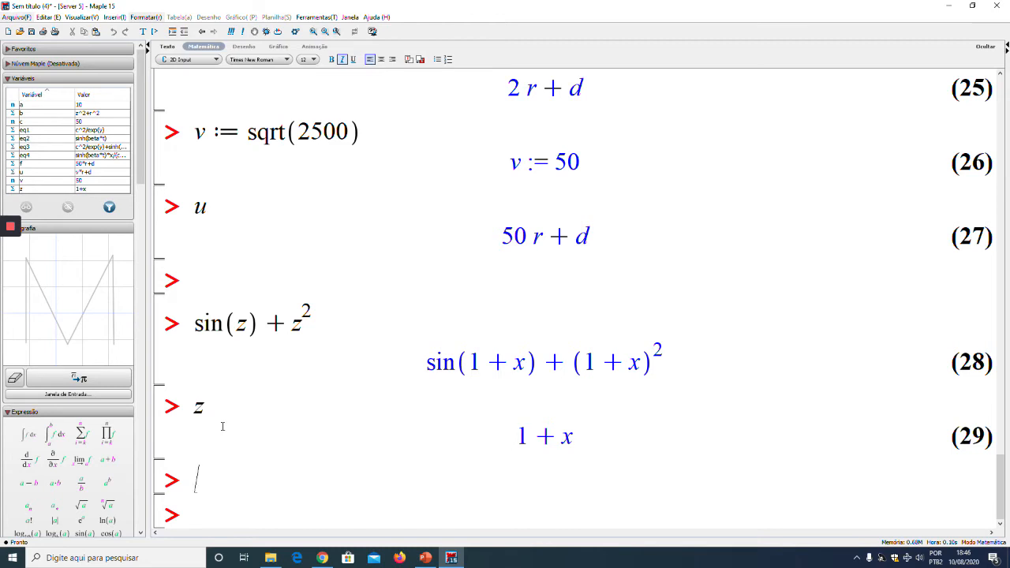
text(z :='z')
key(Return)
Step: Copy the sin(z) + z^2 expression to the line below z := 'z' and evaluate it again
drag(195, 284, 315, 289)
key(ctrl+c)
click(214, 511)
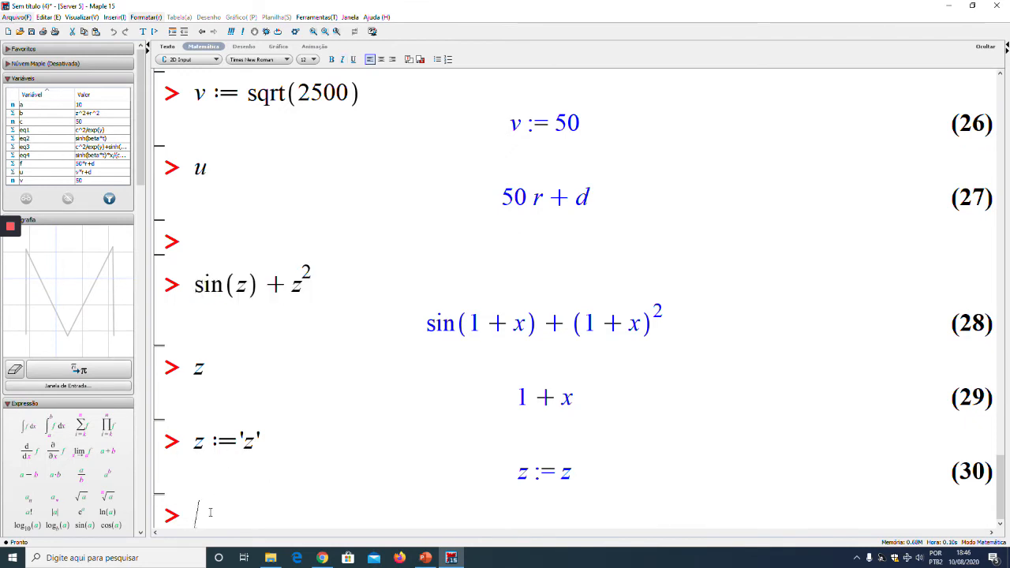
key(ctrl+v)
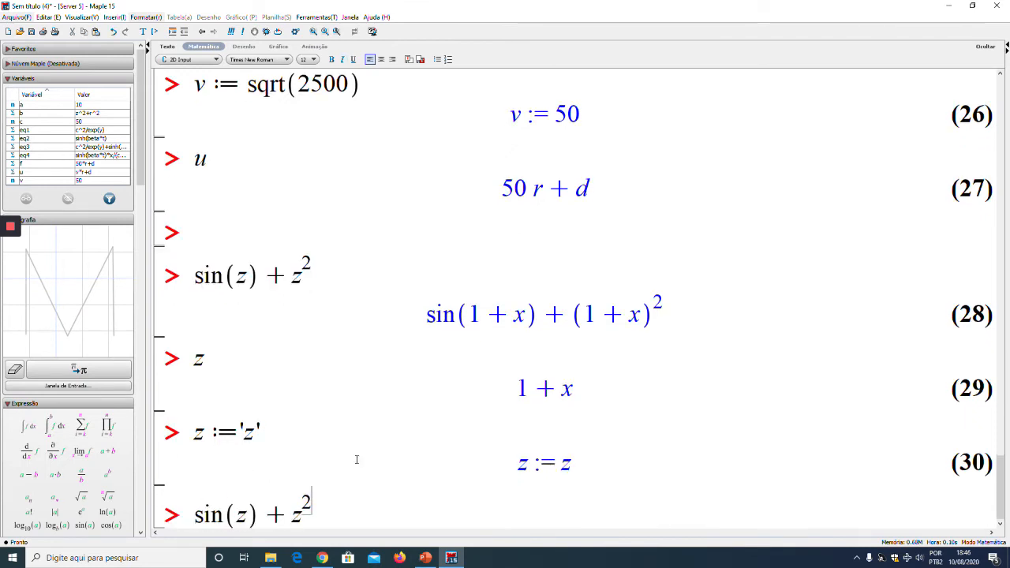
key(Return)
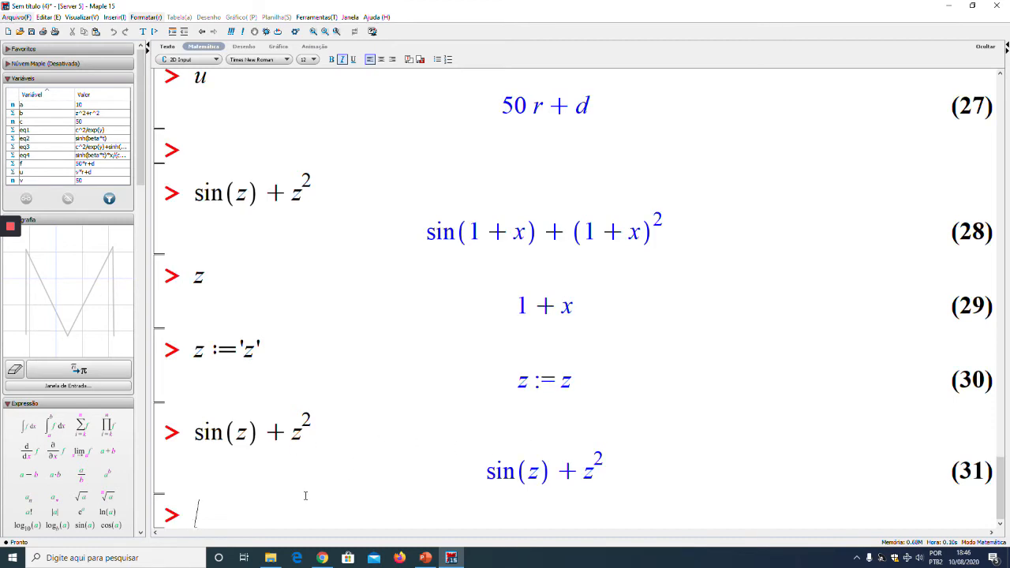
Step: Add blank input lines and evaluate a, leaving one empty line below the repeated sin(z) + z^2
key(Return)
key(Return)
key(Return)
key(Up)
key(Up)
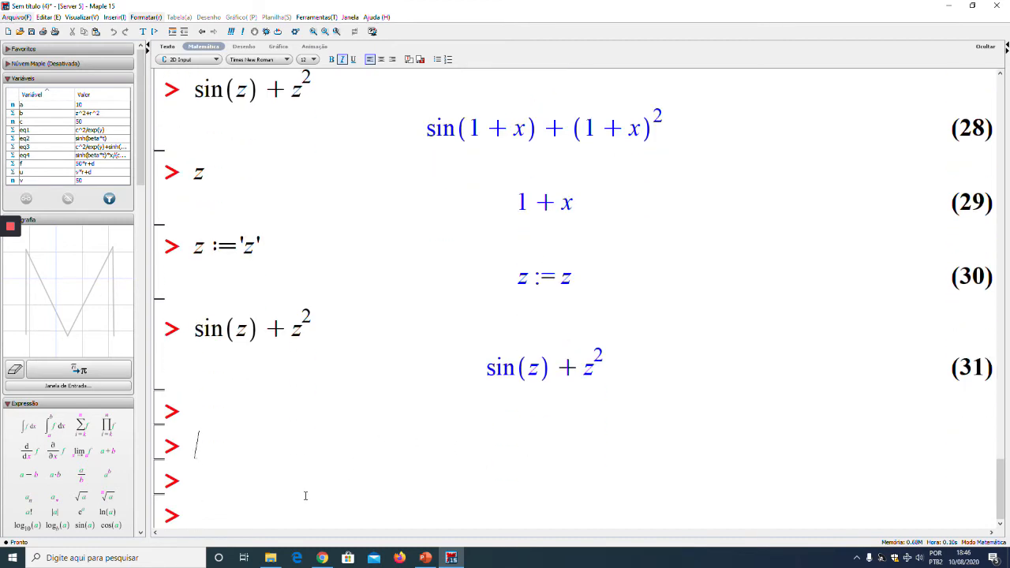
key(Up)
text(a)
key(Return)
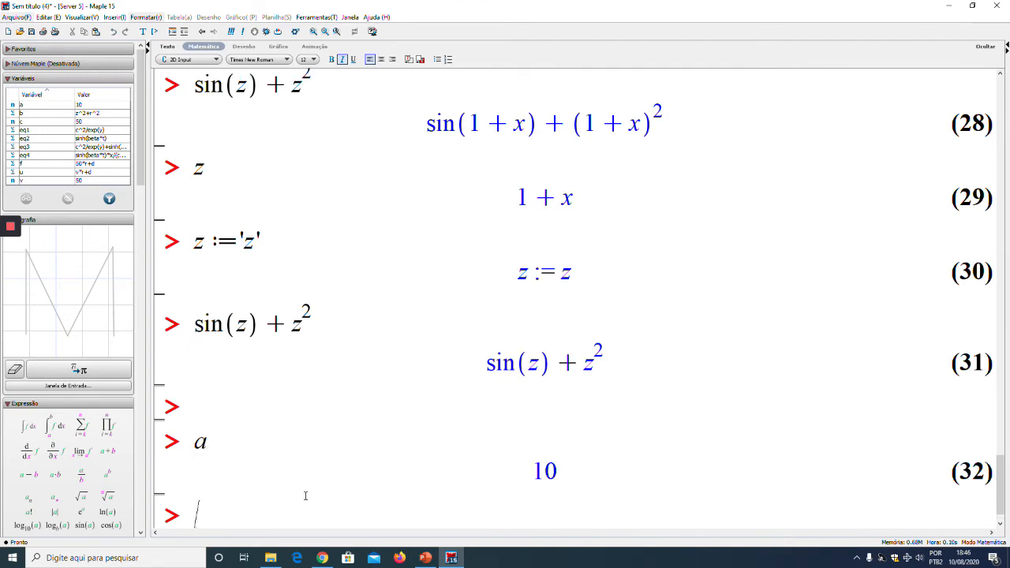
Step: Add more blank input lines and evaluate a^2 directly below the a evaluation
key(Return)
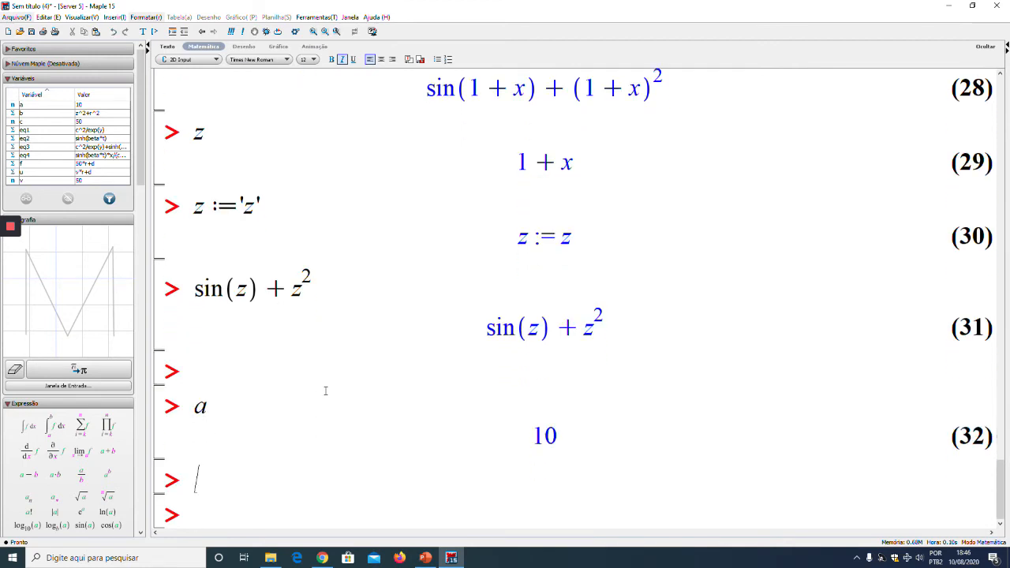
key(Return)
key(Return)
key(Up)
key(Up)
key(Up)
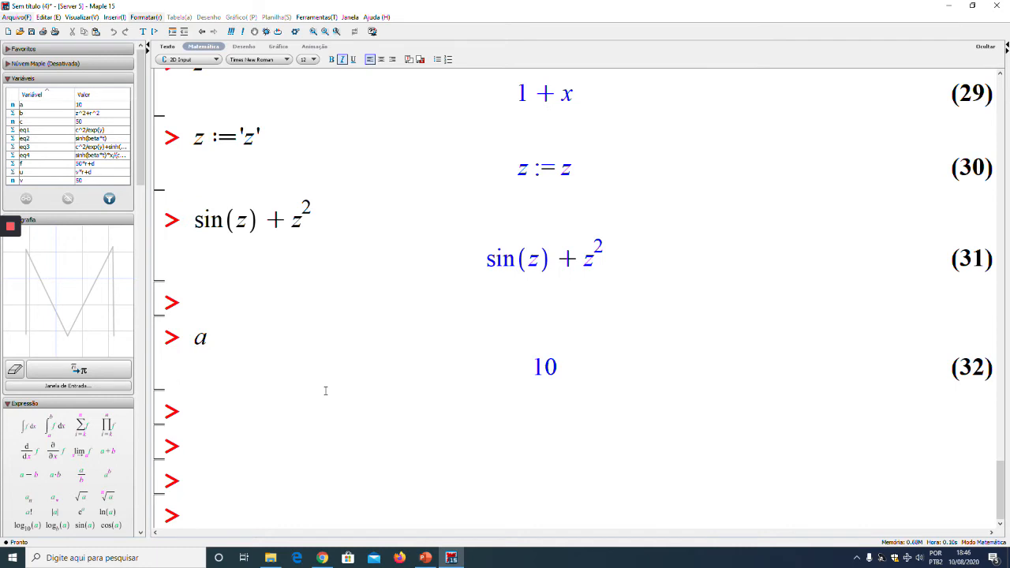
text(a^2)
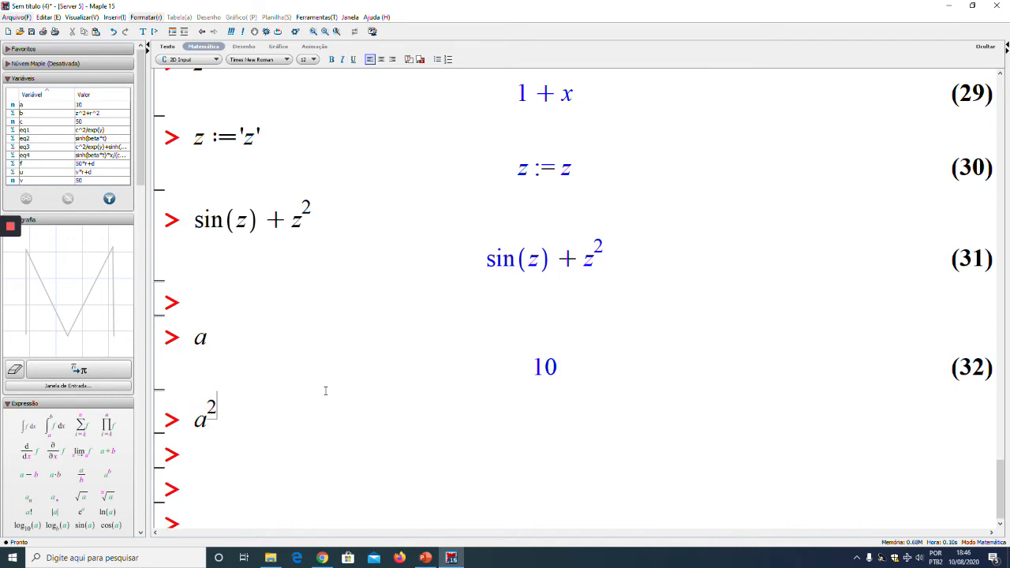
key(Return)
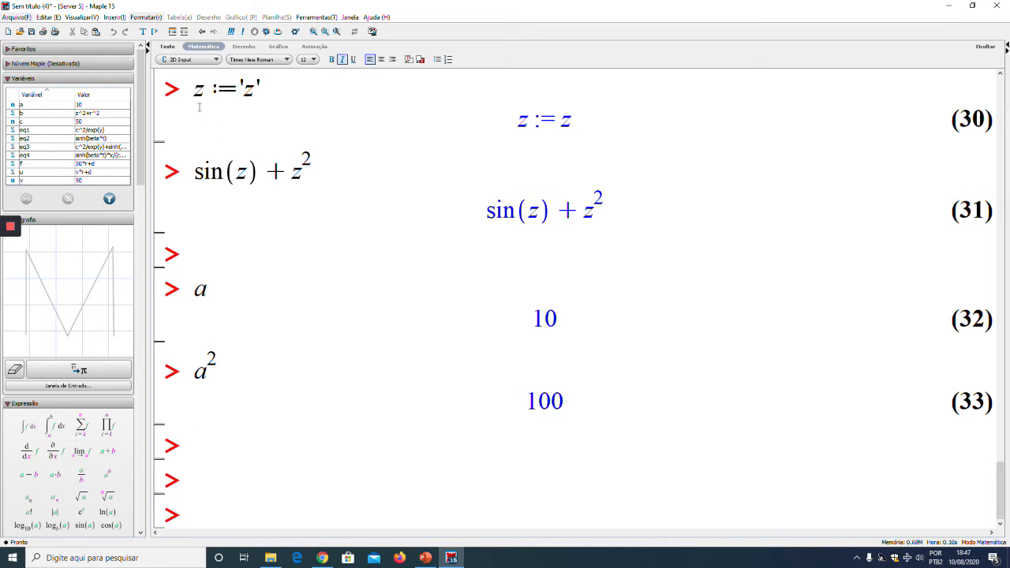
Step: Clear the value of a with unassign('a') and evaluate a^2 again on the next line
drag(194, 88, 254, 88)
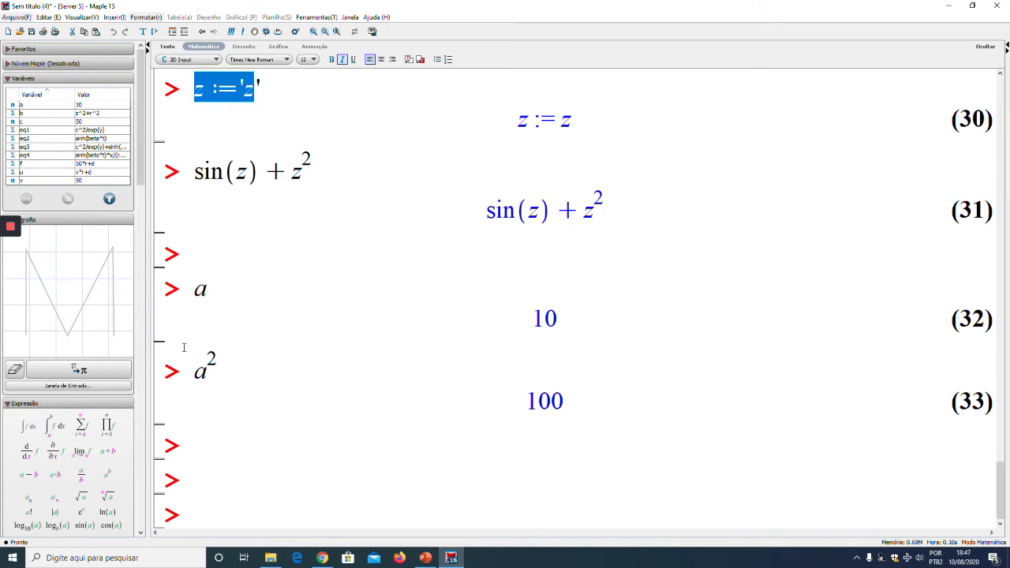
click(196, 446)
text(u)
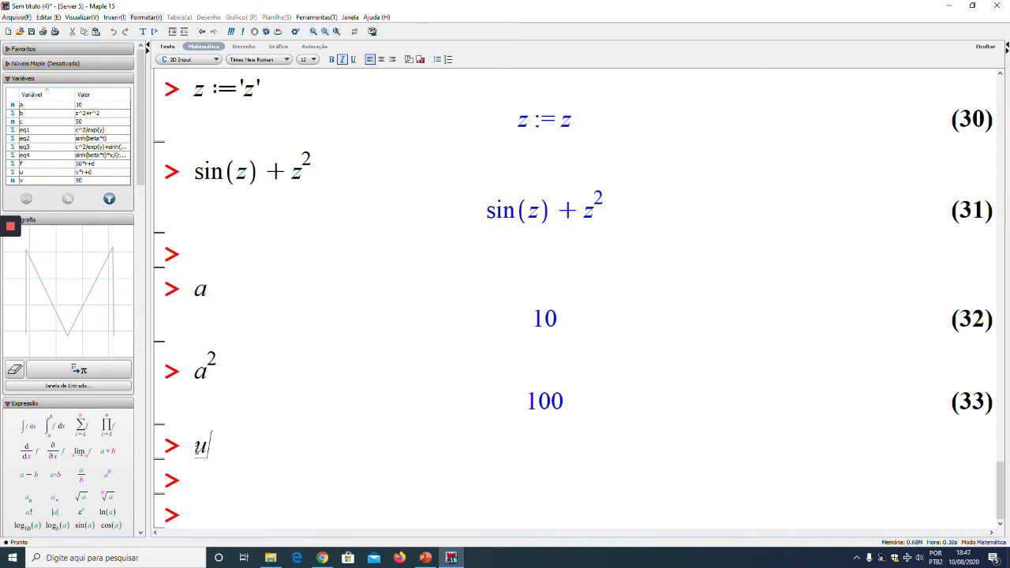
text(nassign)
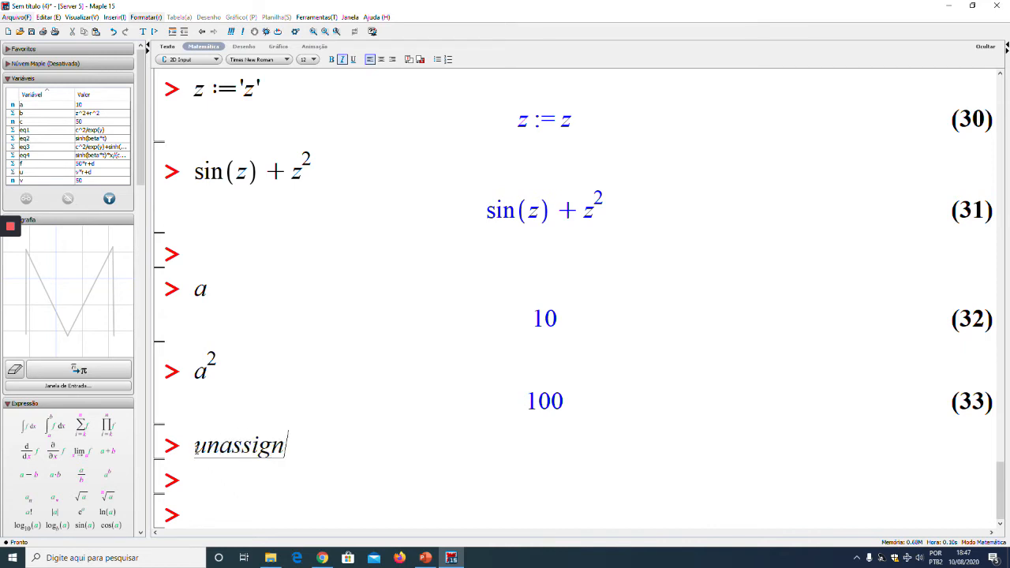
text(('a'))
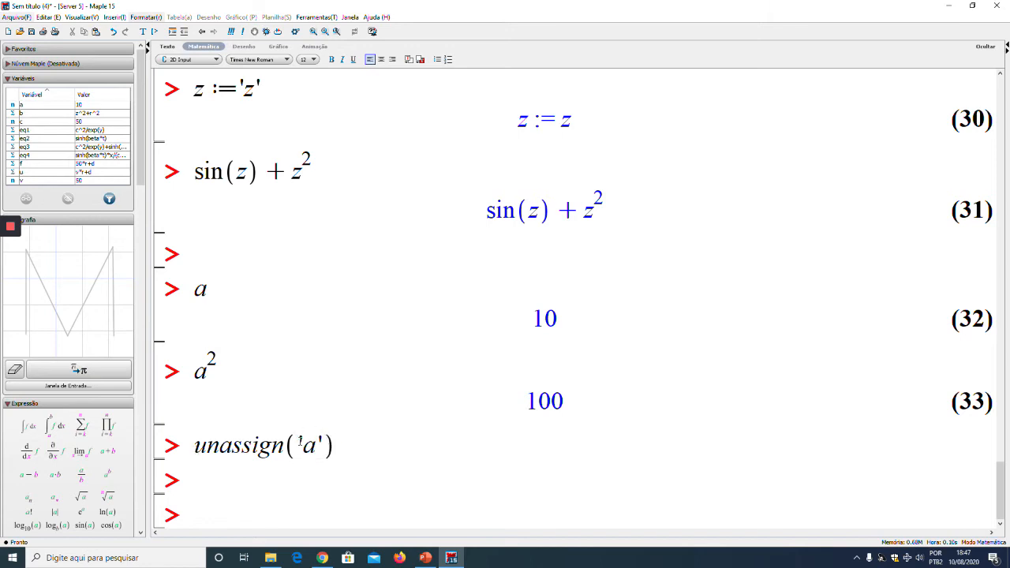
key(Return)
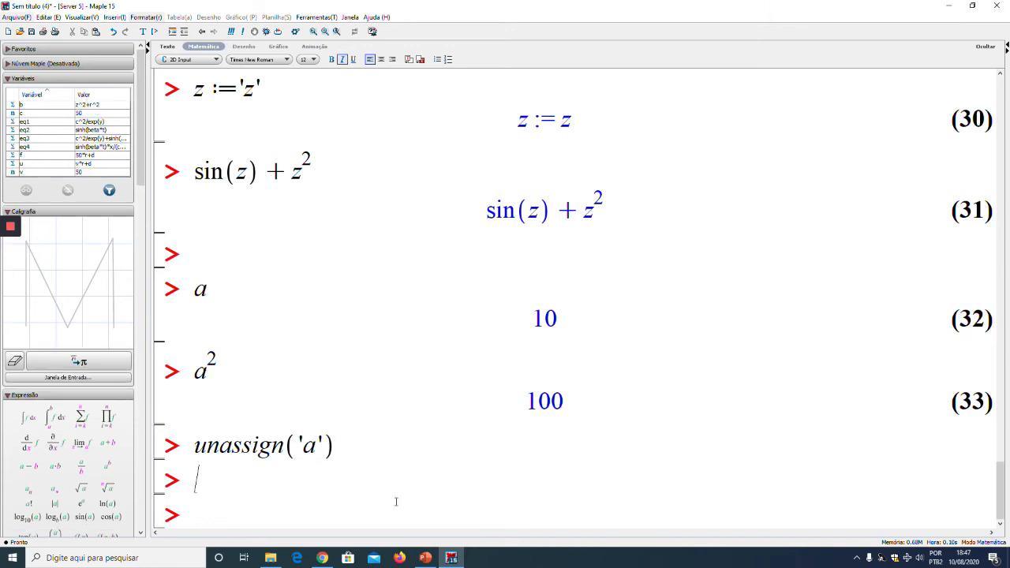
text(a^2)
key(Return)
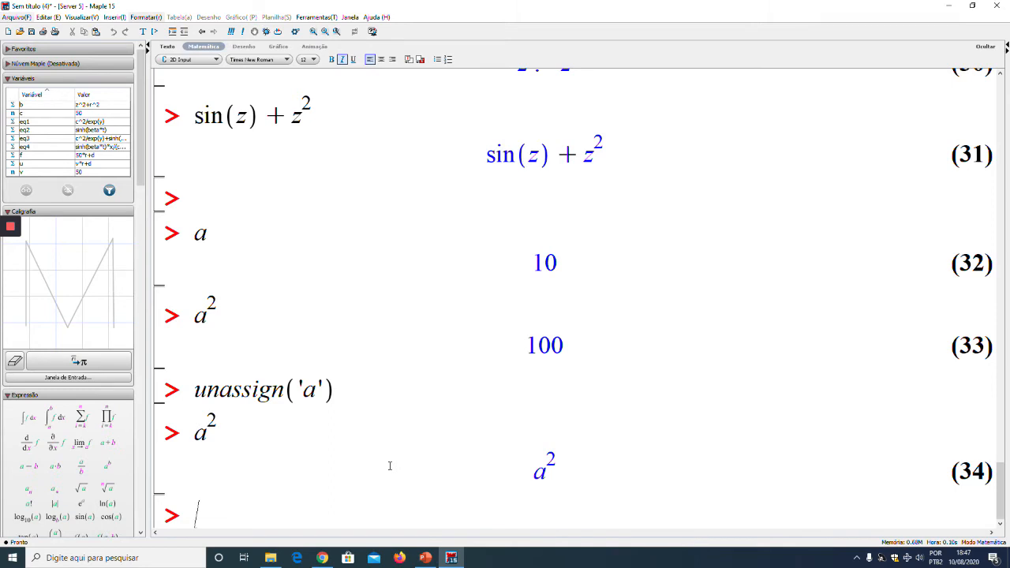
Step: Add blank input lines and run restart, leaving one empty line below the last a^2 evaluation
key(Return)
key(Return)
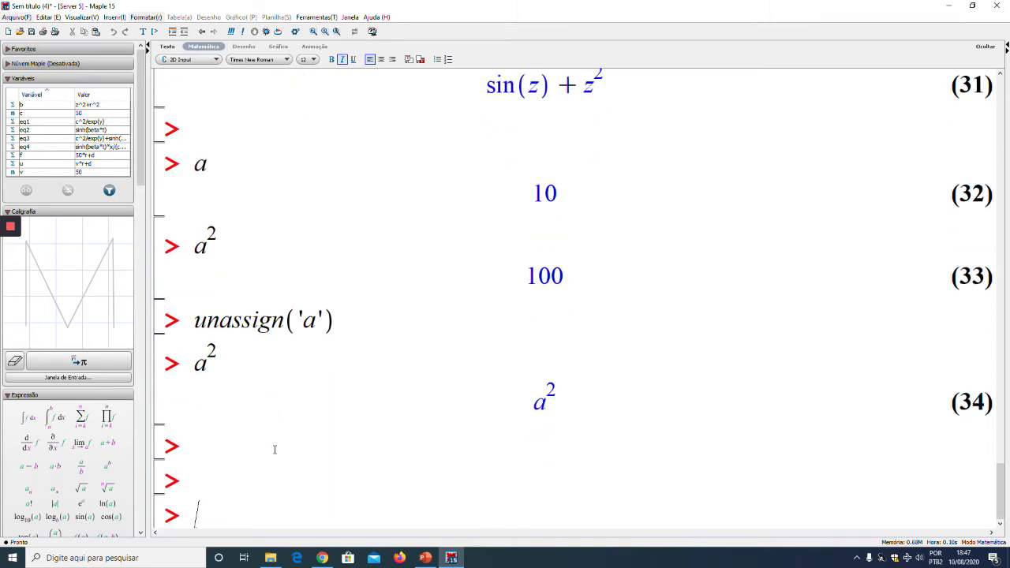
key(Return)
click(250, 434)
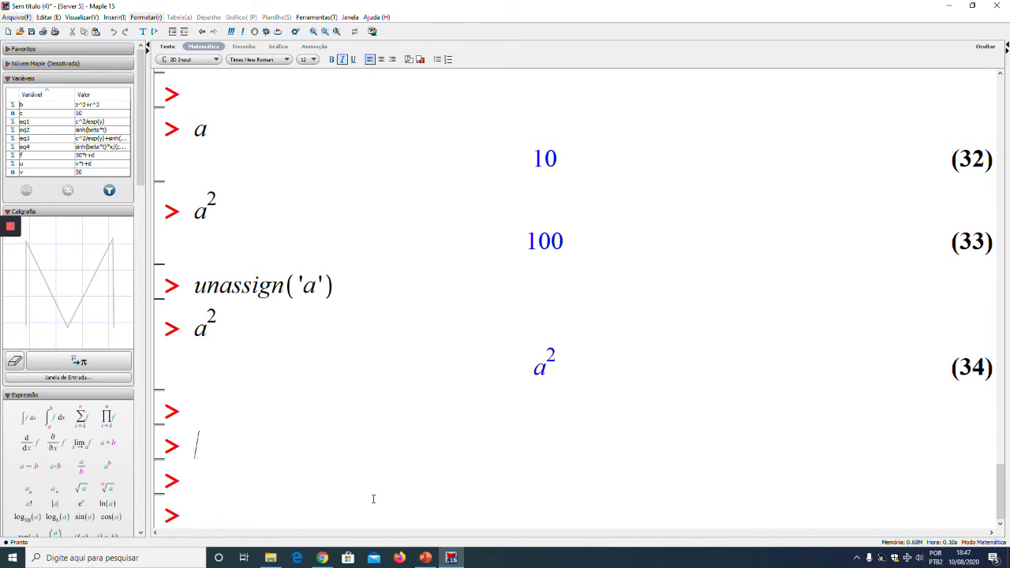
text(restart)
key(Return)
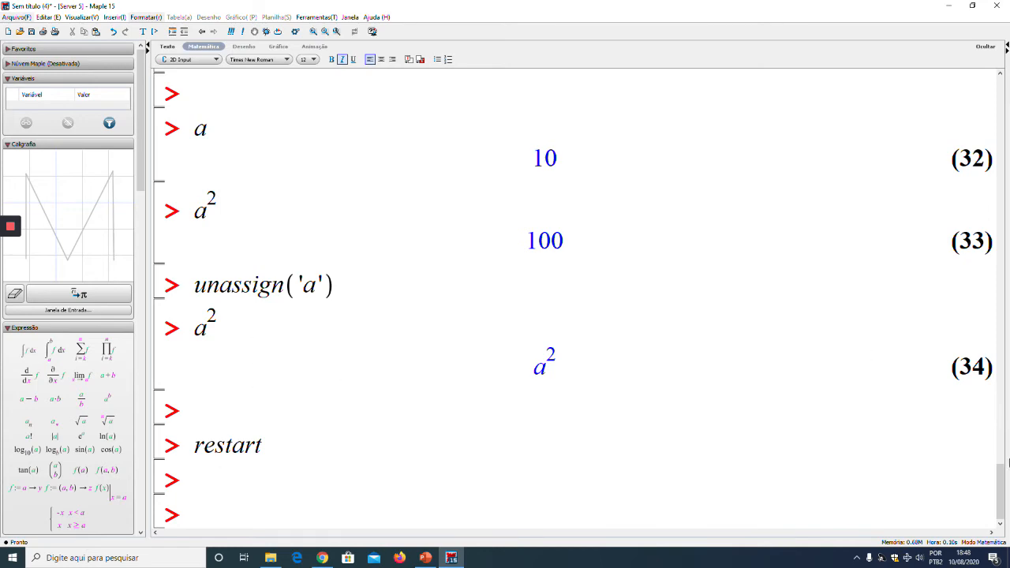
Step: Look back over the earlier worksheet results and add several blank input lines below restart
drag(1001, 482, 988, 109)
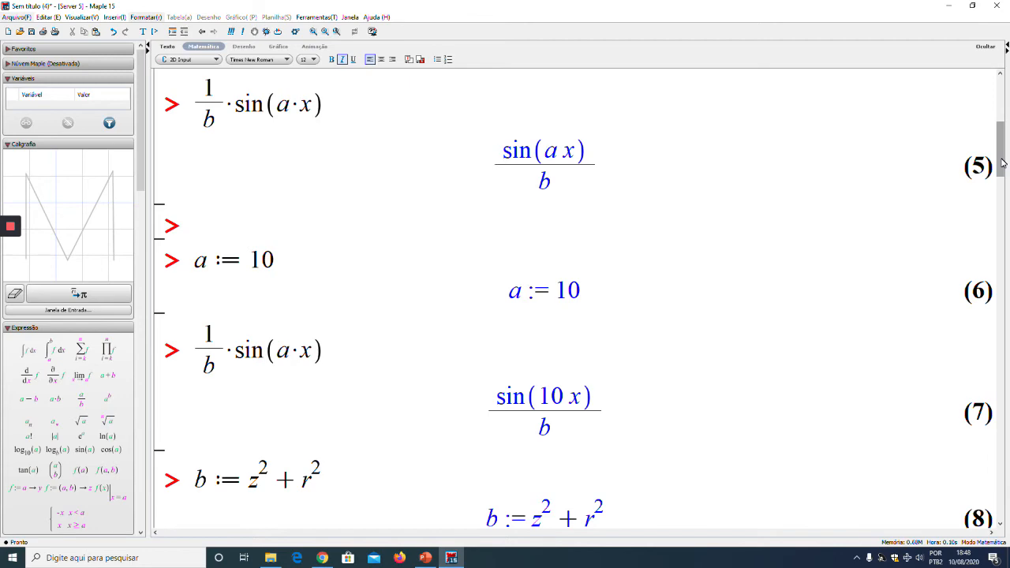
drag(1003, 162, 1002, 509)
key(Return)
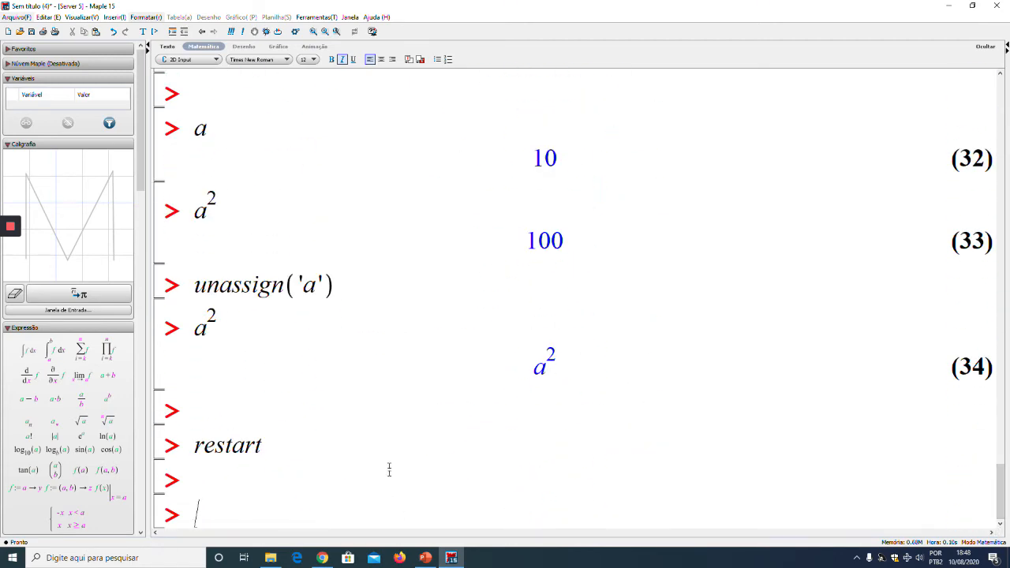
key(Return)
key(Return)
key(Return)
key(Return)
key(Return)
Step: Assign eq := exp(-k·x)·sin(a·x), leaving one blank input line below restart
click(210, 343)
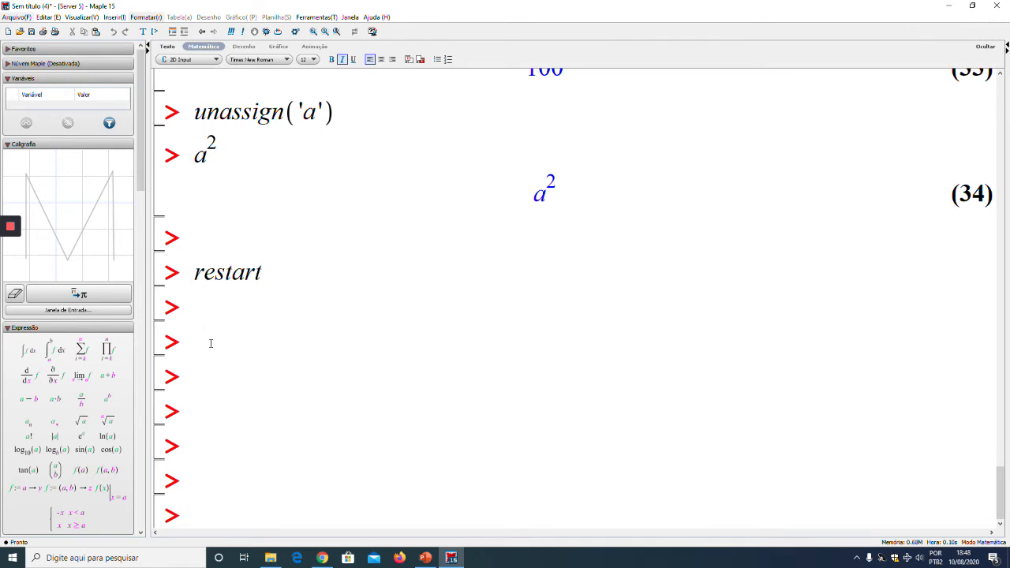
text(eq:=)
text(exp()
text(-)
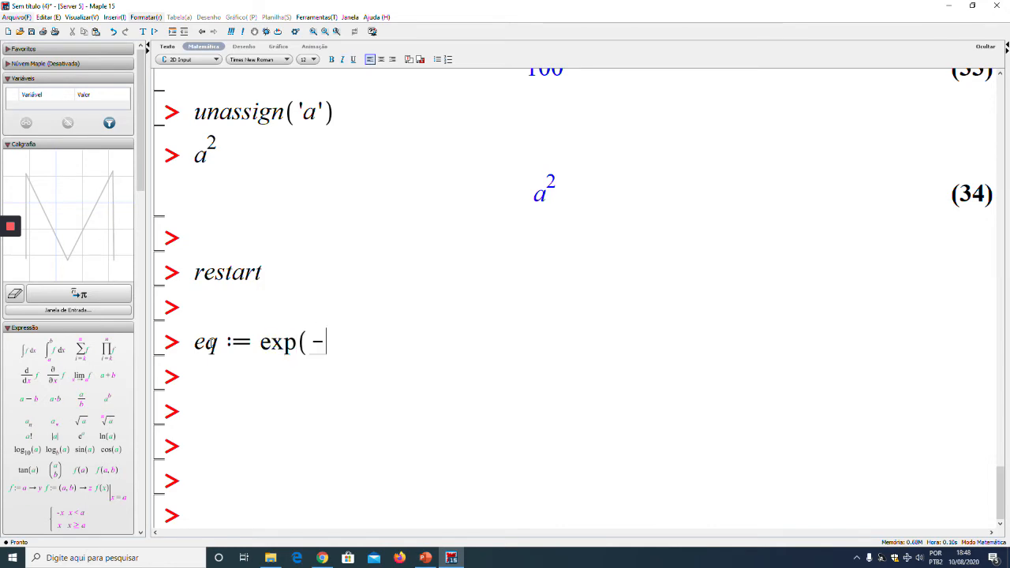
text(k*x)*sin)
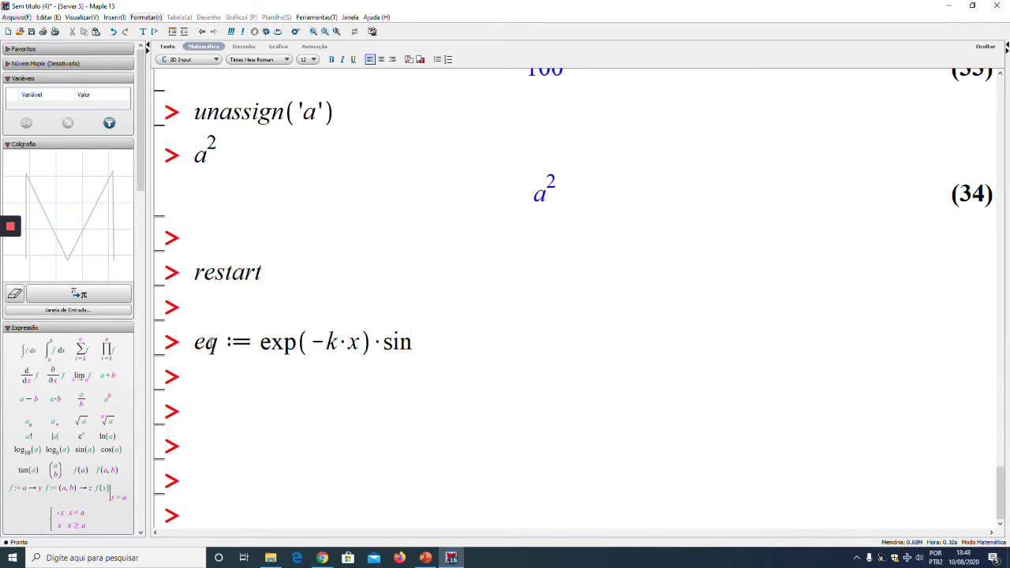
text(()
text(a*x))
key(Return)
Step: Assign a := 2 below the eq assignment and evaluate eq
scroll(234, 341, down, 1)
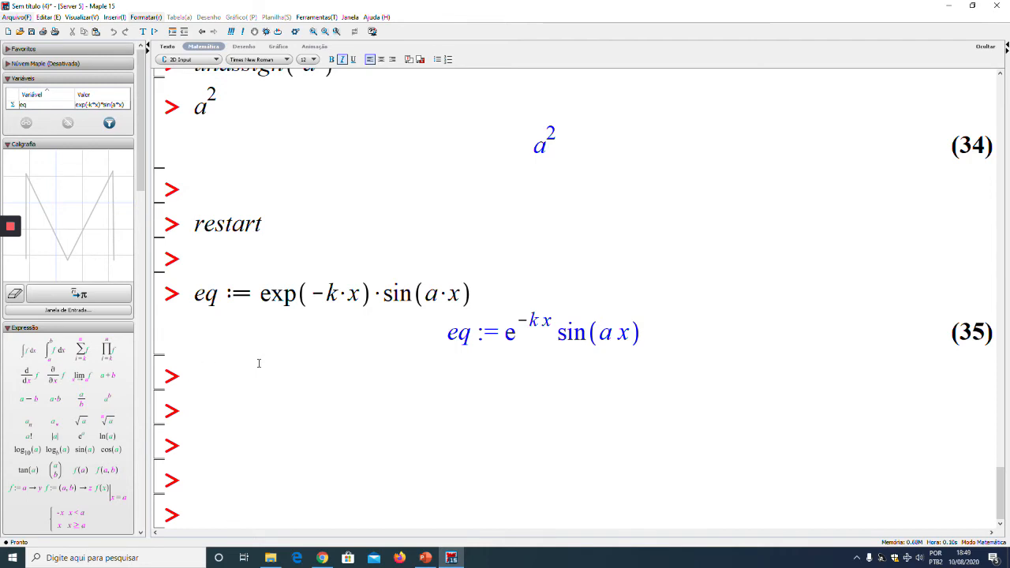
text(a := 2)
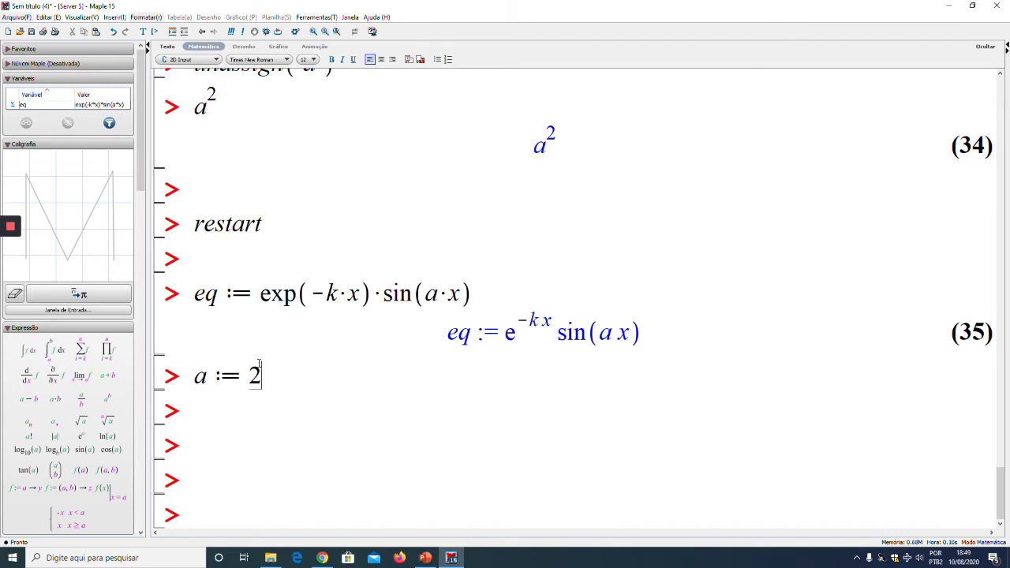
key(Return)
text(eq)
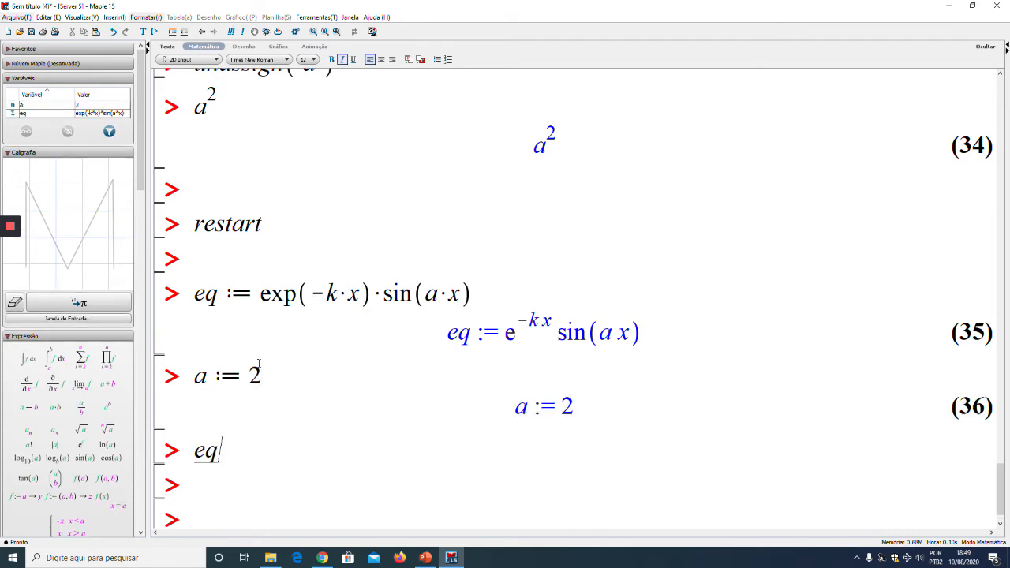
key(Return)
Step: Add three more blank input lines at the end of the worksheet
scroll(259, 361, down, 2)
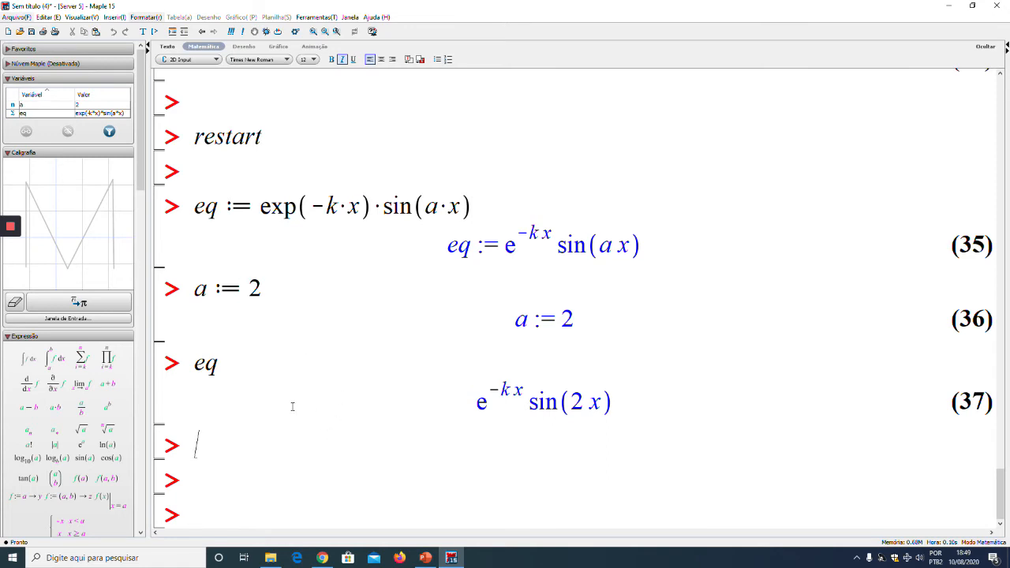
click(254, 513)
key(Return)
key(Return)
key(Return)
Step: Clear a by assigning a := 'a' on the first blank line below eq, and re-evaluate the existing eq line
click(215, 346)
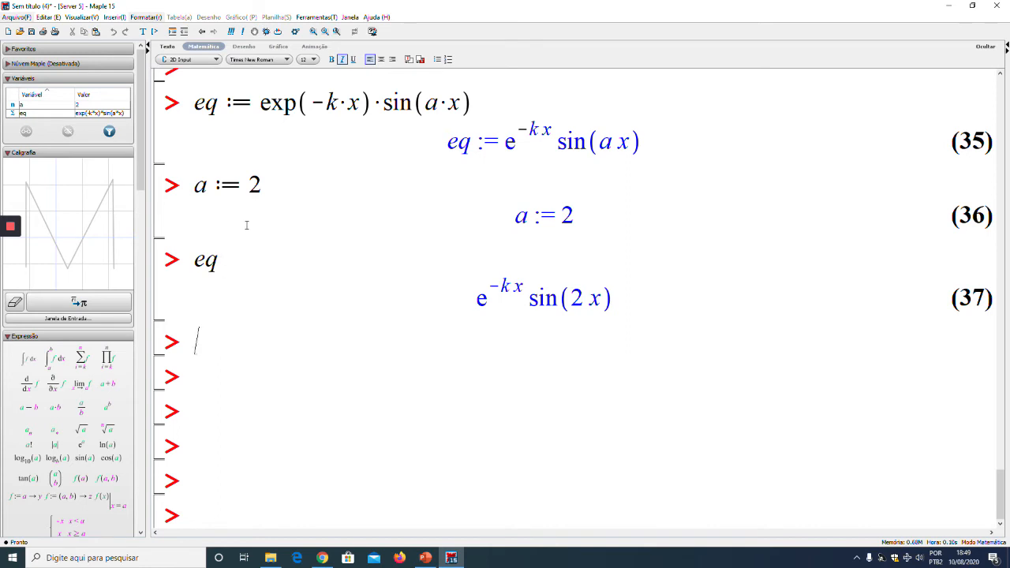
text(a+)
key(BackSpace)
text(=)
key(BackSpace)
text(:=")
key(BackSpace)
text('a')
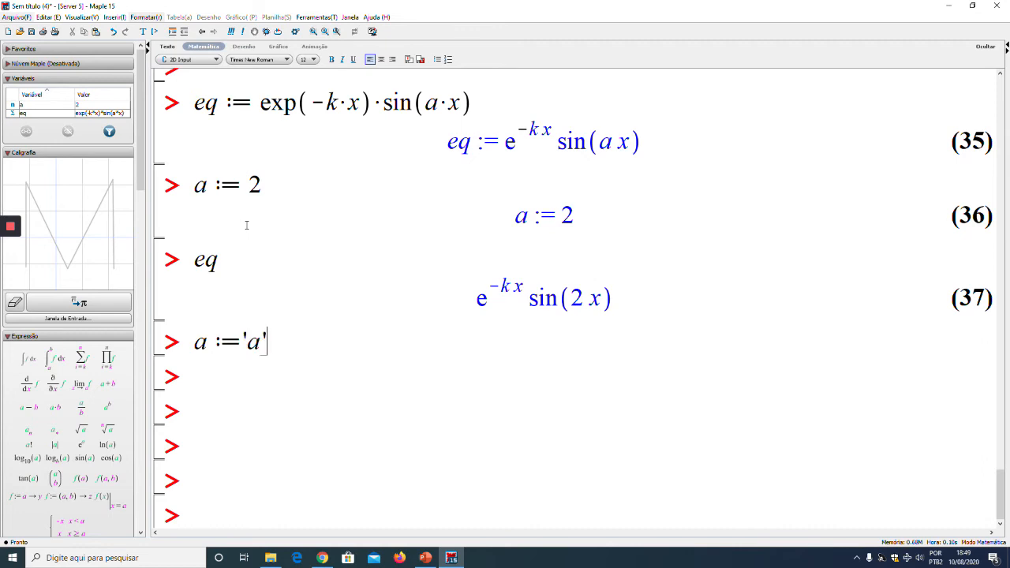
key(Return)
scroll(275, 317, down, 1)
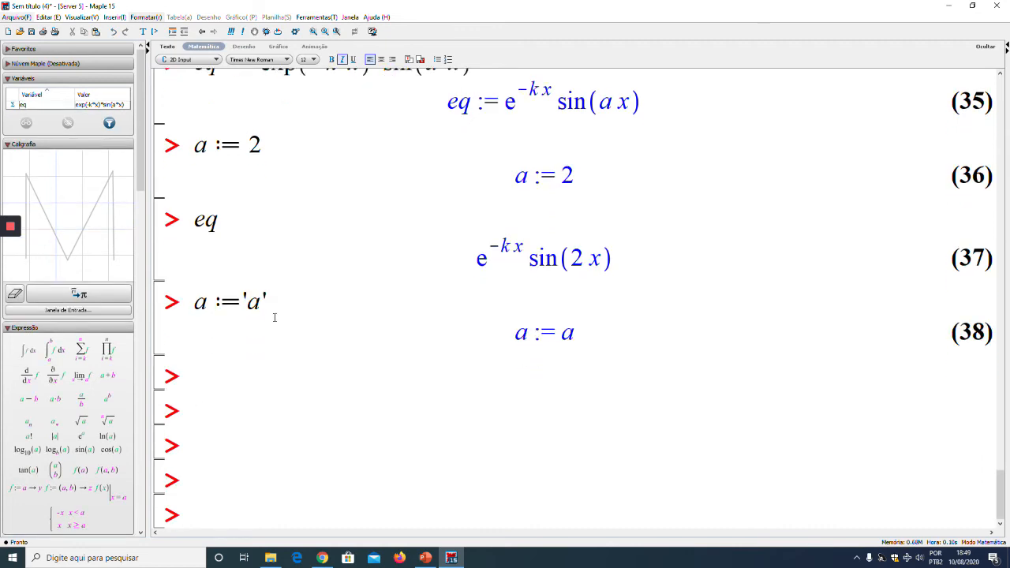
click(247, 220)
key(Return)
Step: Leave one blank input line below the a := 'a' assignment and enter the command name subs on the following line
click(194, 376)
key(Return)
text(subs)
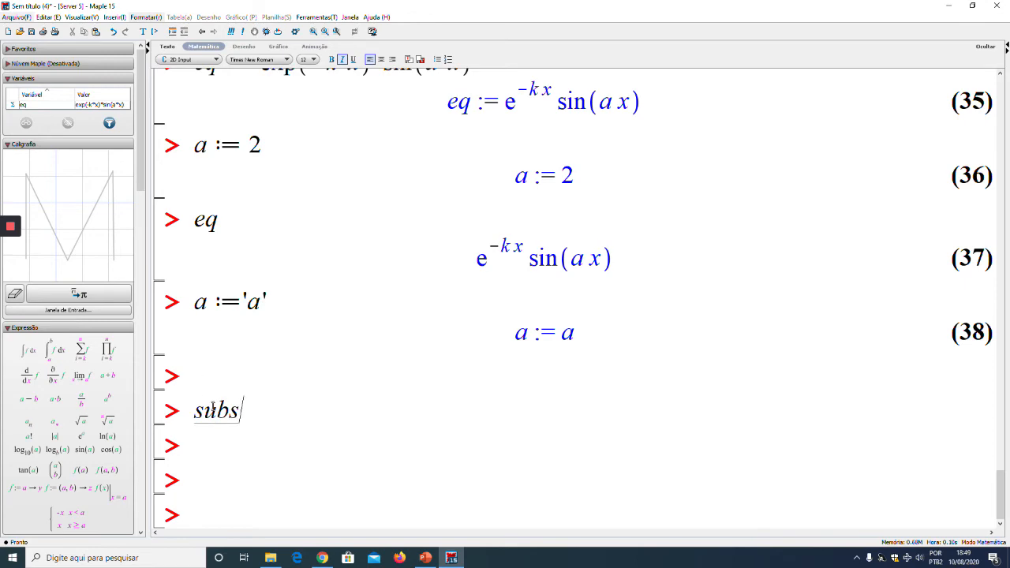
Step: Look up subs in the help, examine its calling sequence, description and examples, and return to the subs line in the worksheet
click(215, 405)
key(F2)
scroll(842, 269, down, 6)
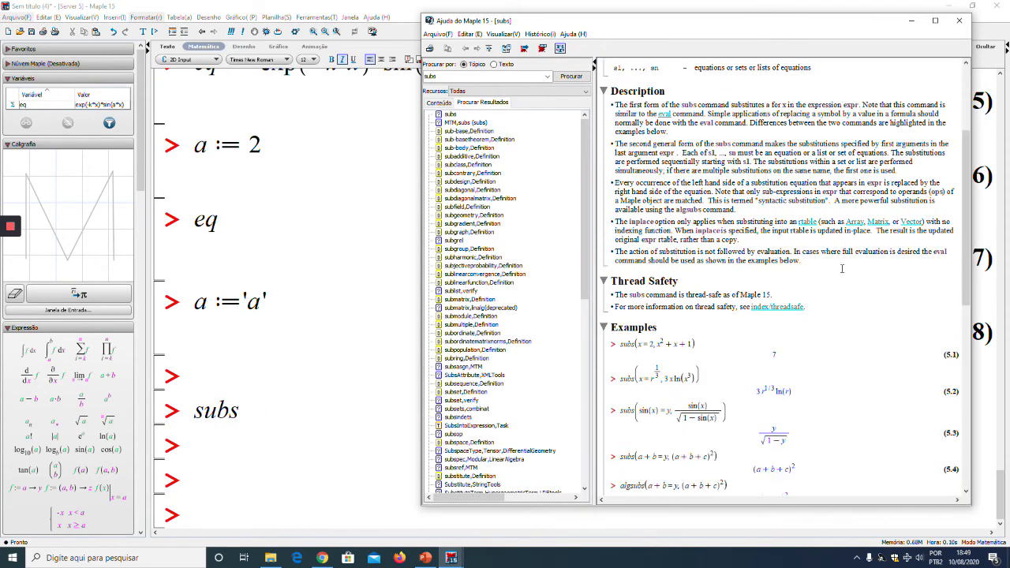
scroll(842, 269, down, 5)
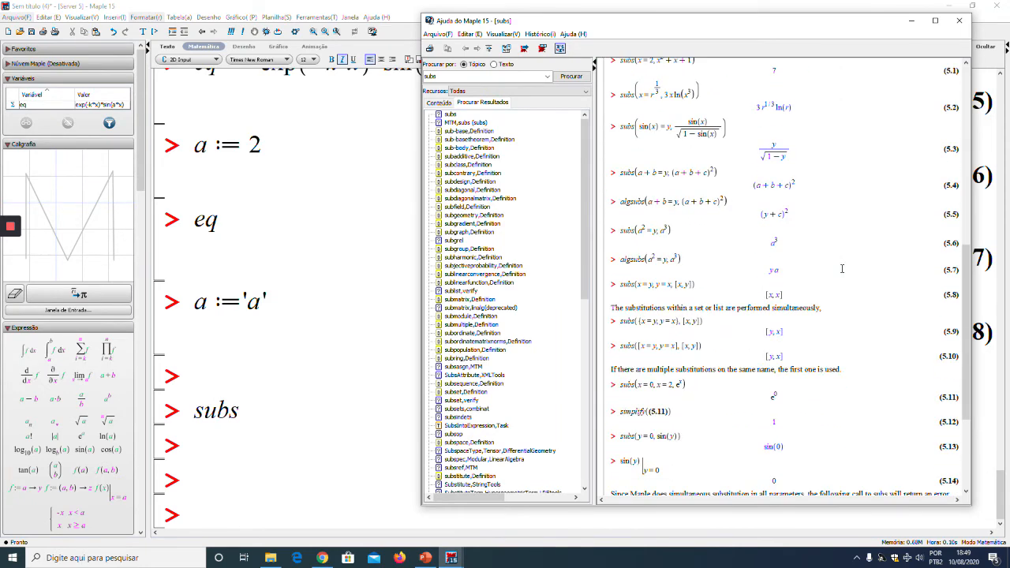
scroll(842, 270, up, 11)
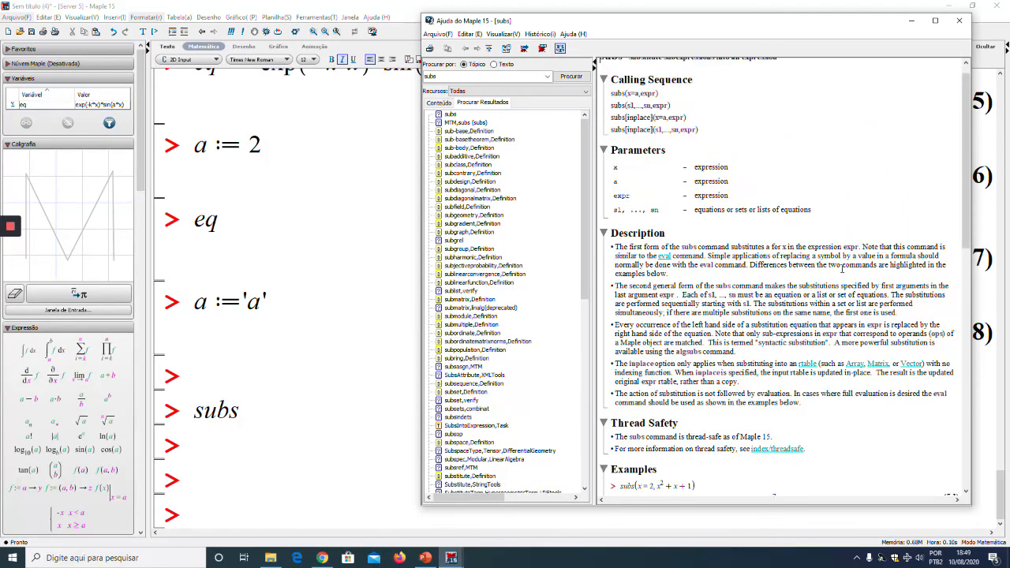
click(959, 21)
click(268, 408)
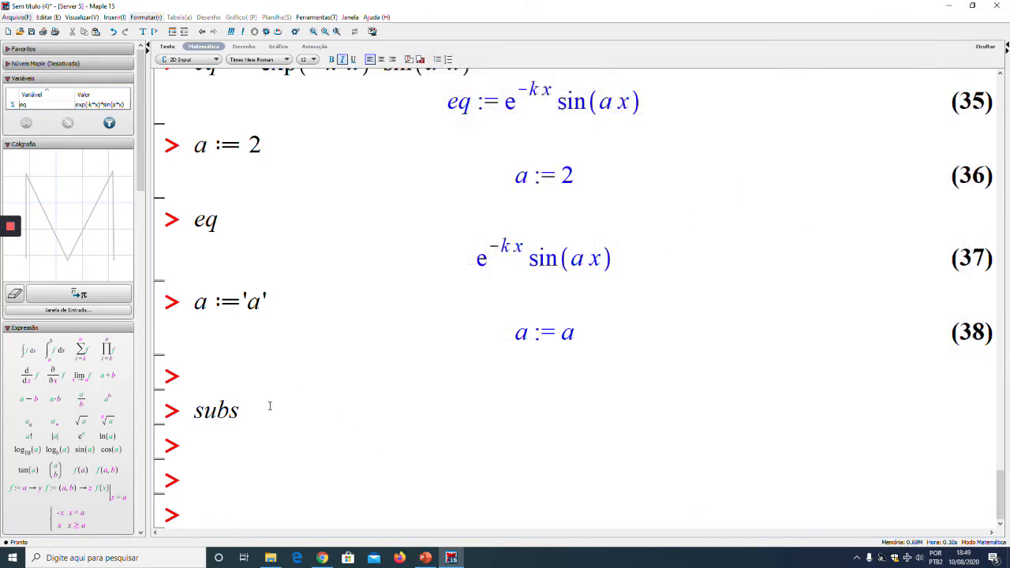